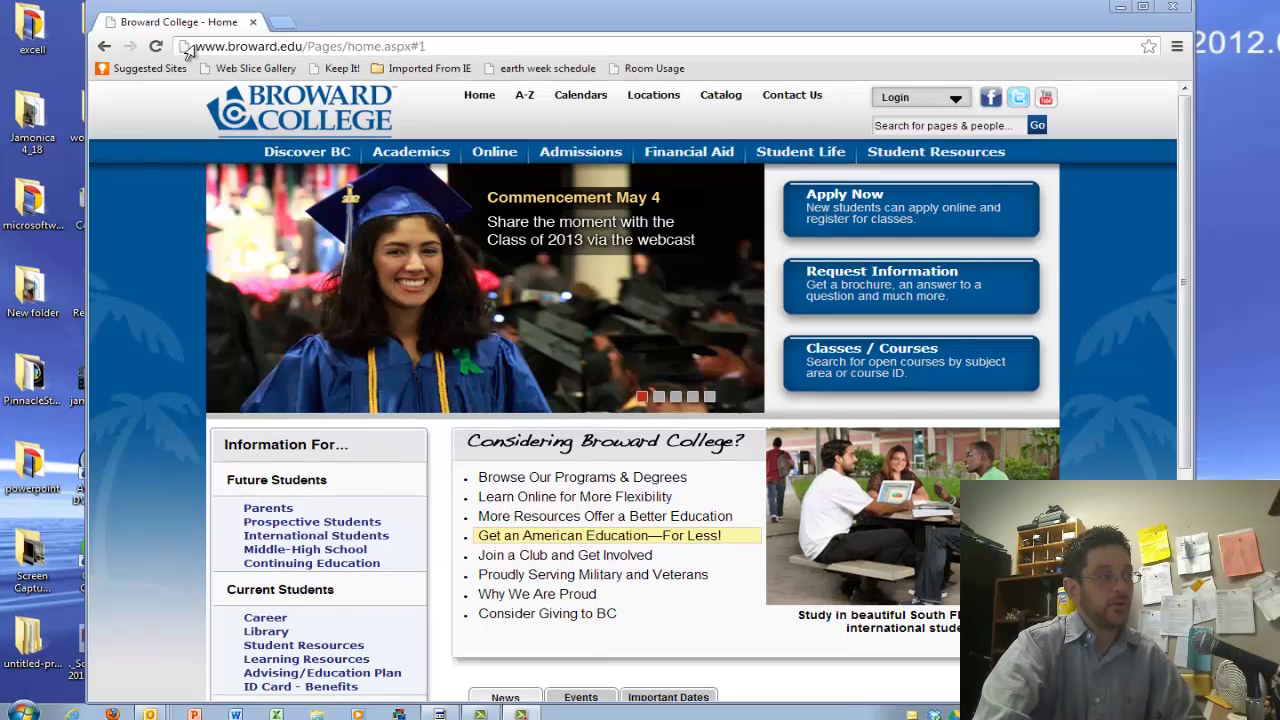
# Open the myBC Login page from the Student Portals entry under the site's Login menu
pyautogui.moveTo(197, 27); pyautogui.dragTo(438, 27)
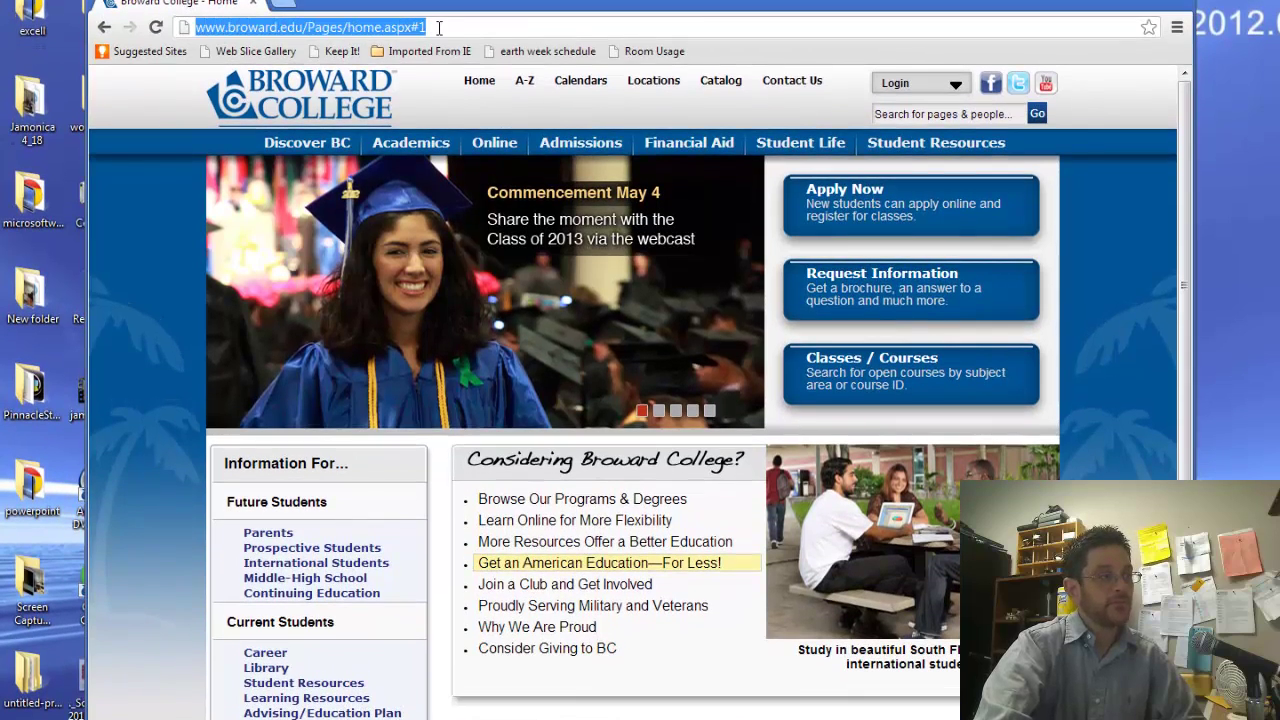
pyautogui.click(438, 27)
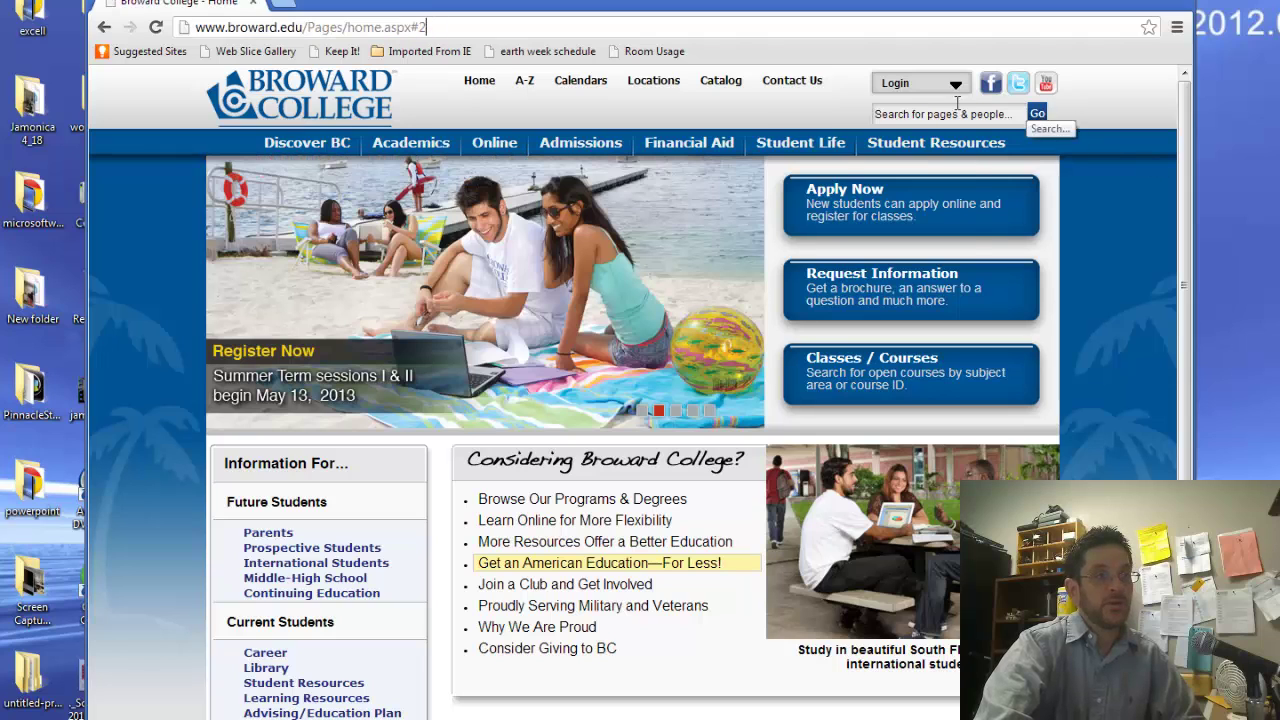
pyautogui.click(955, 84)
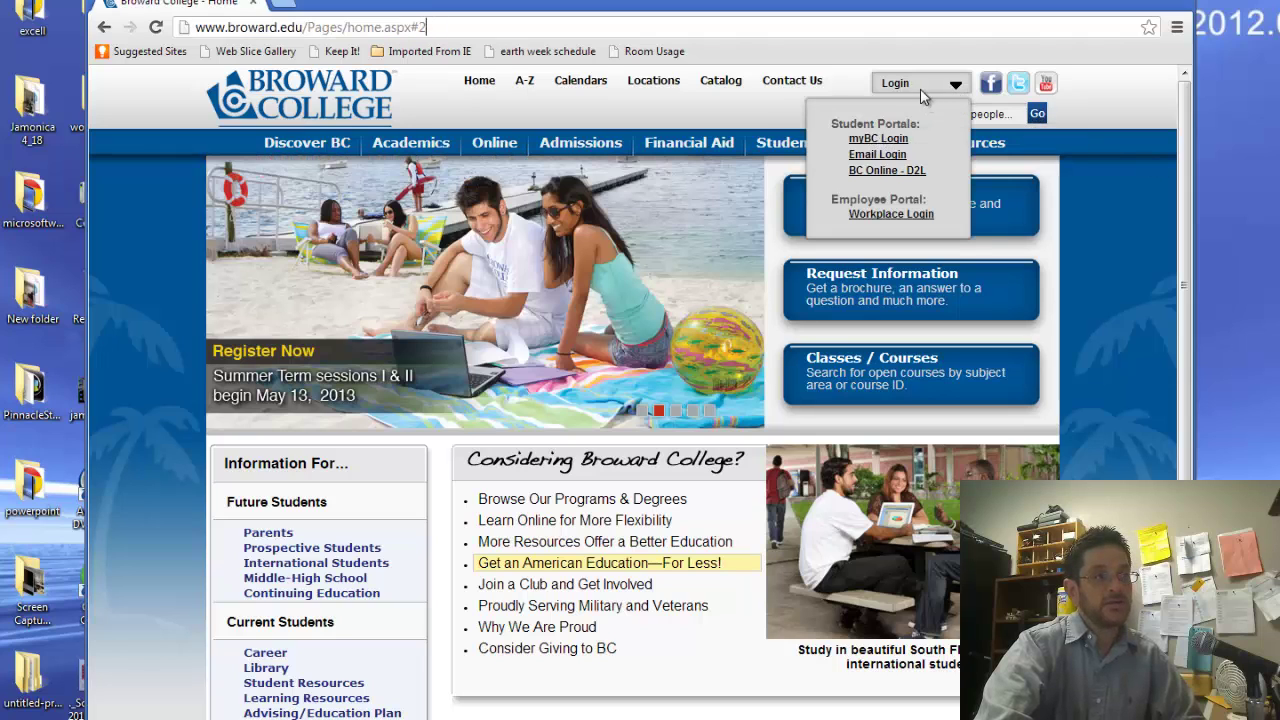
pyautogui.click(880, 140)
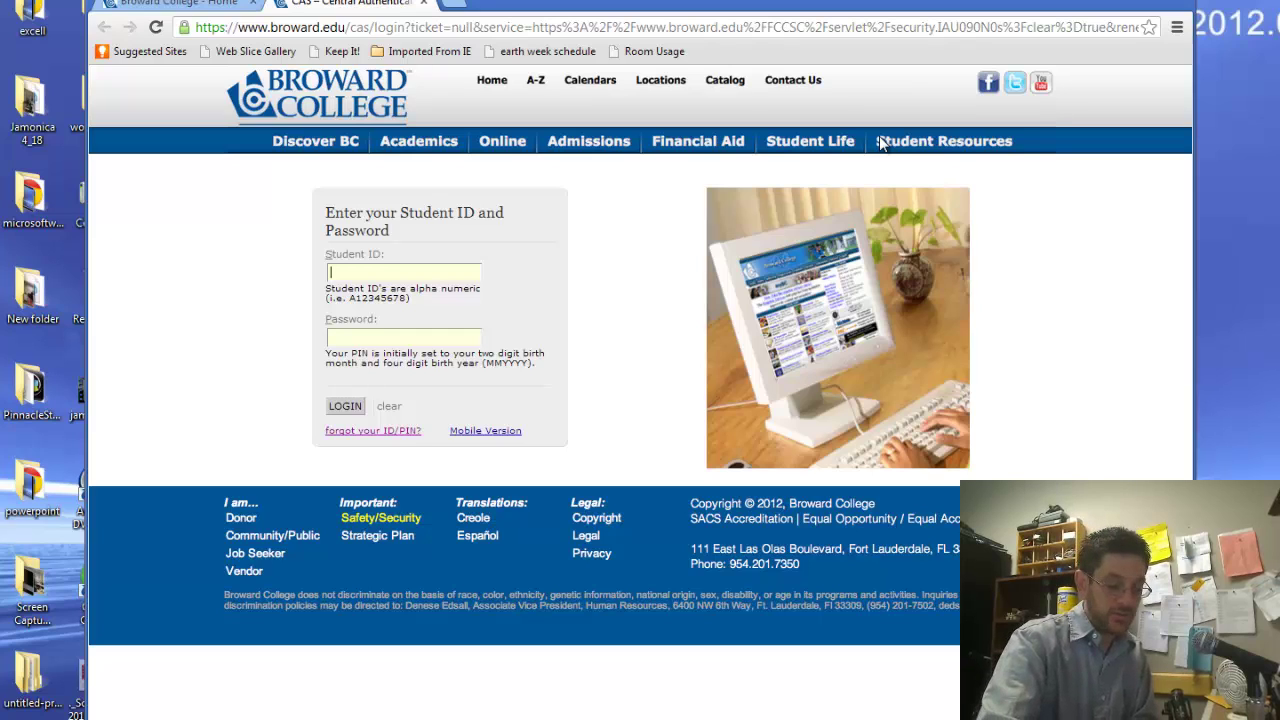
# Log in to myBC with the student ID and PIN
pyautogui.write('a')
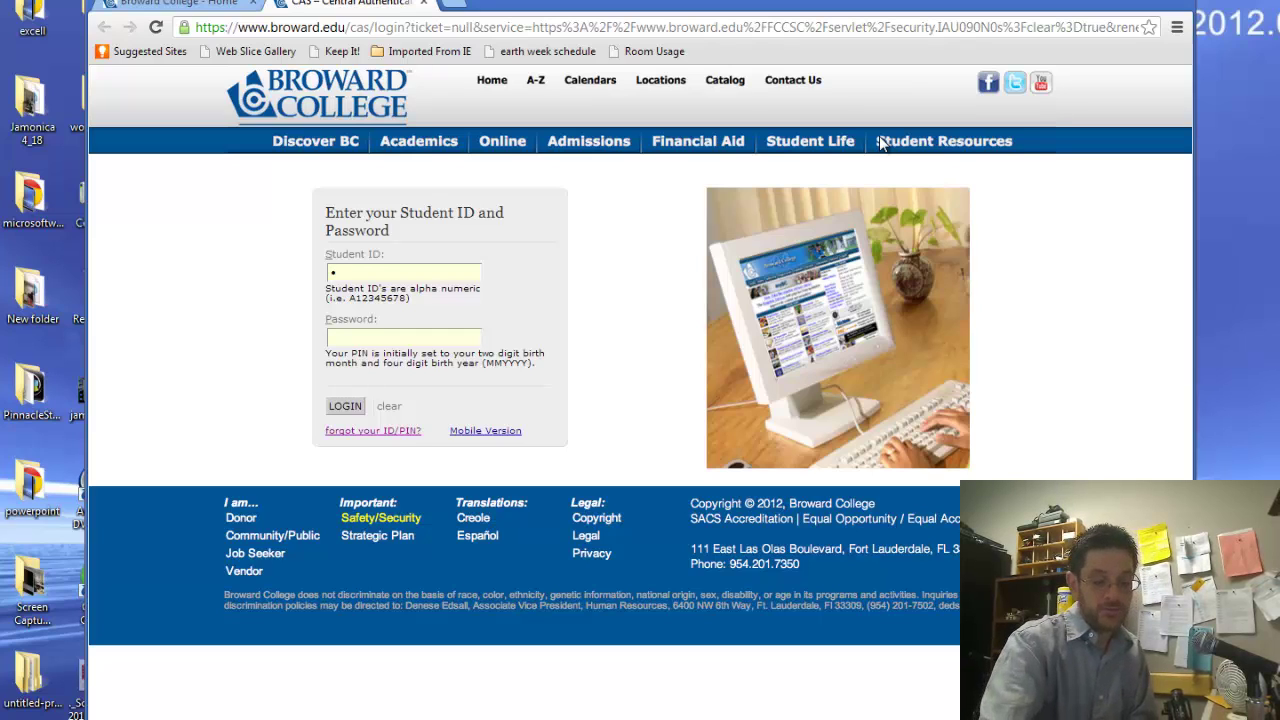
pyautogui.write('1234')
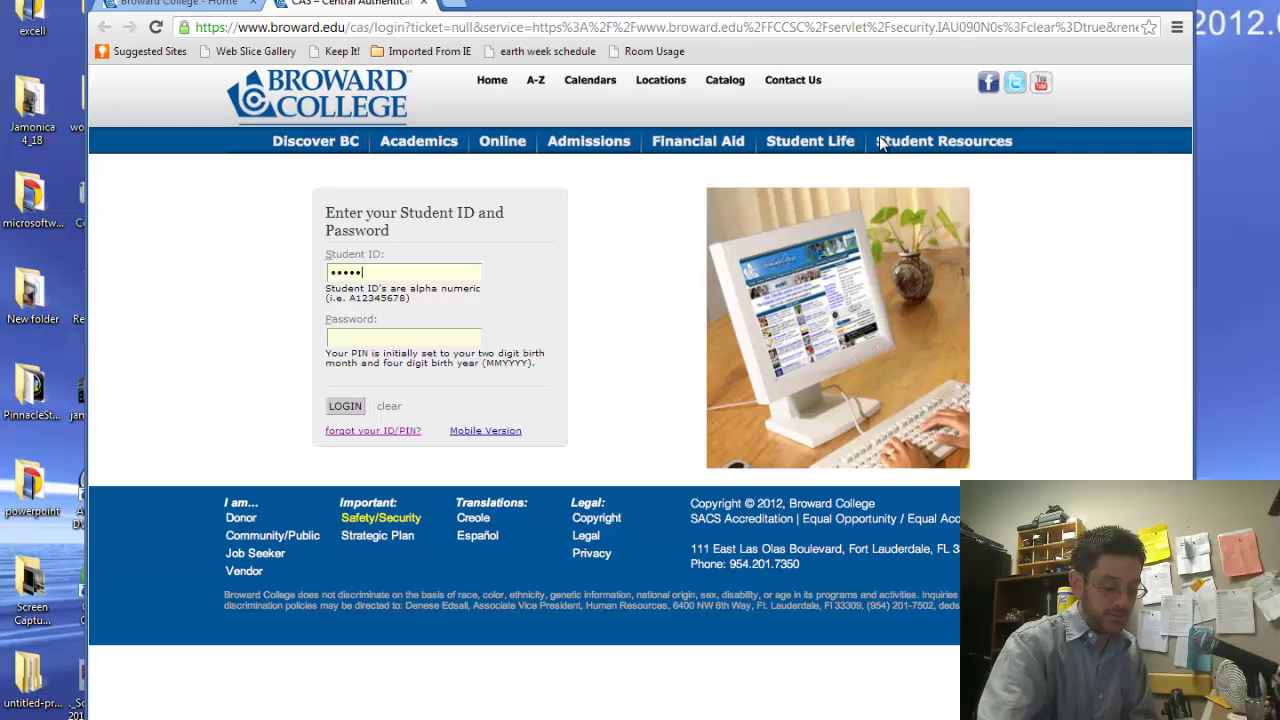
pyautogui.write('5678')
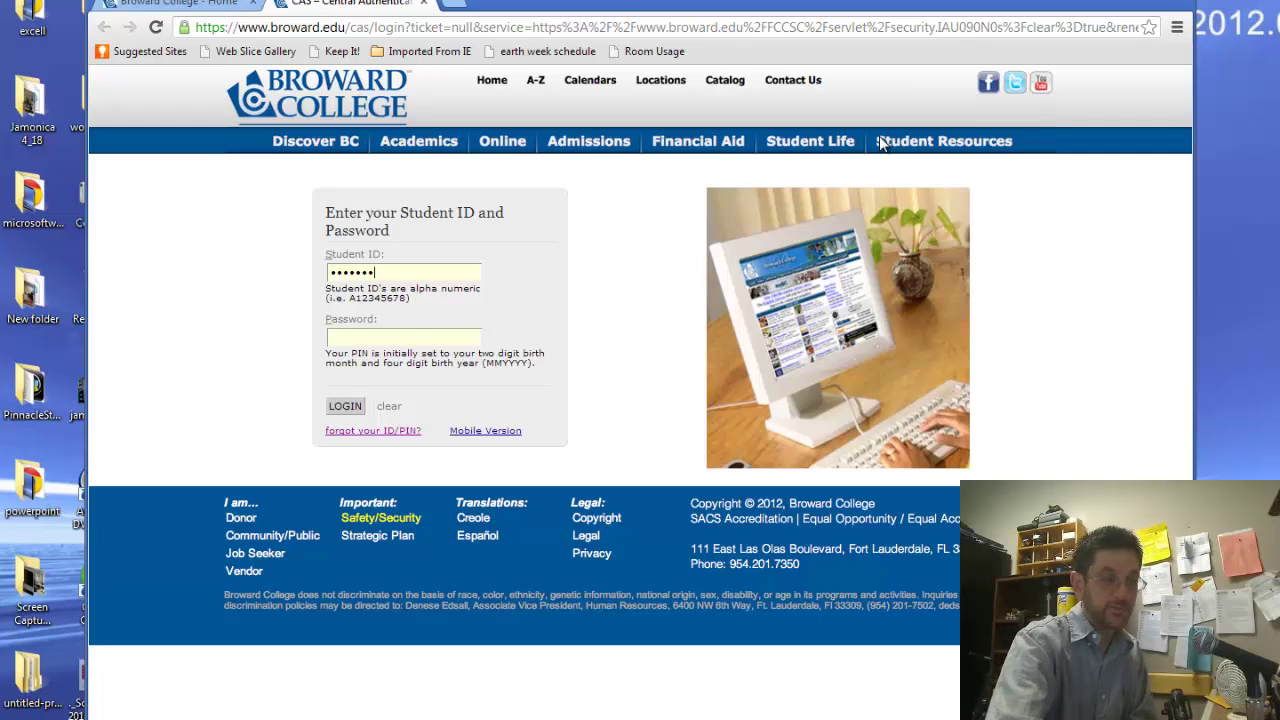
pyautogui.press('Tab')
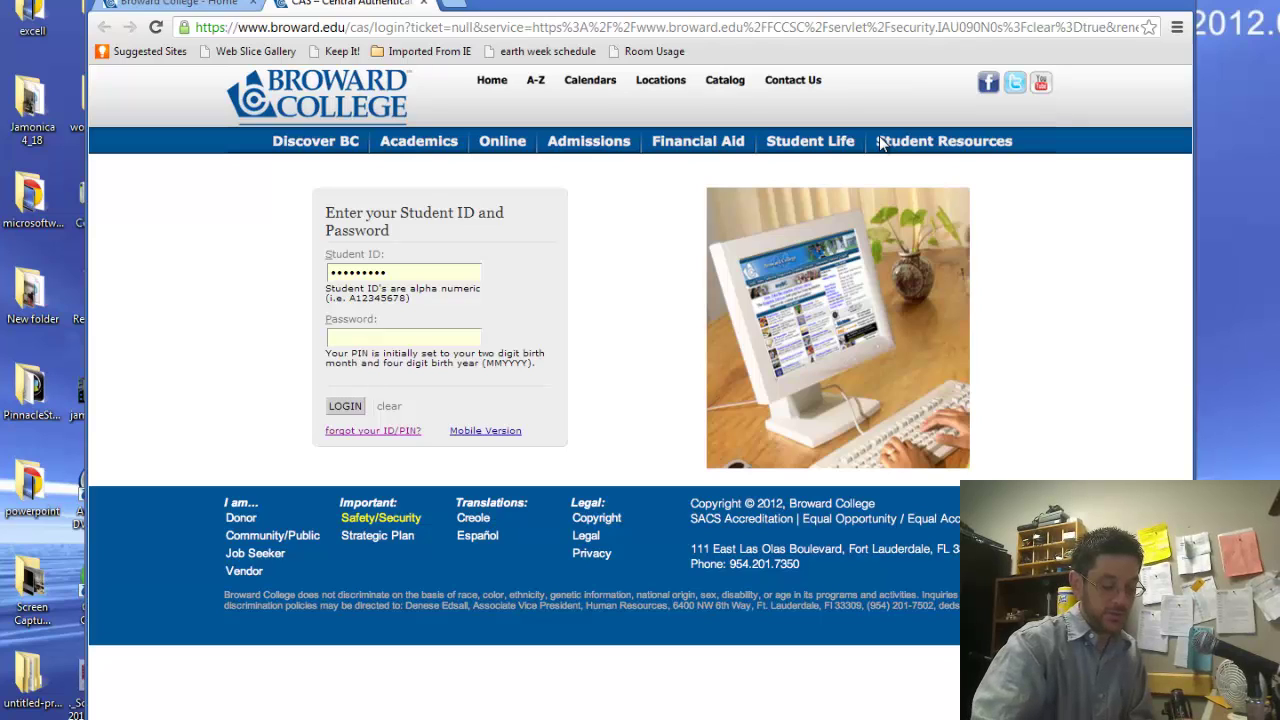
pyautogui.write('0')
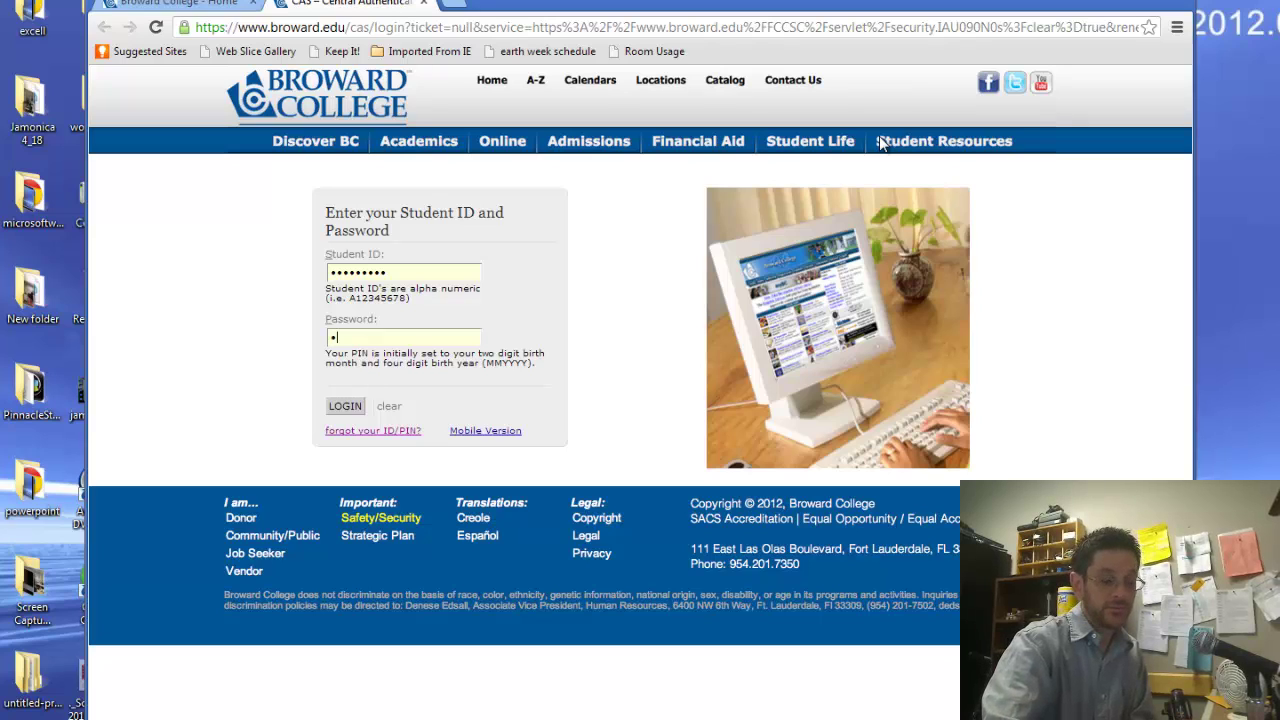
pyautogui.write('00')
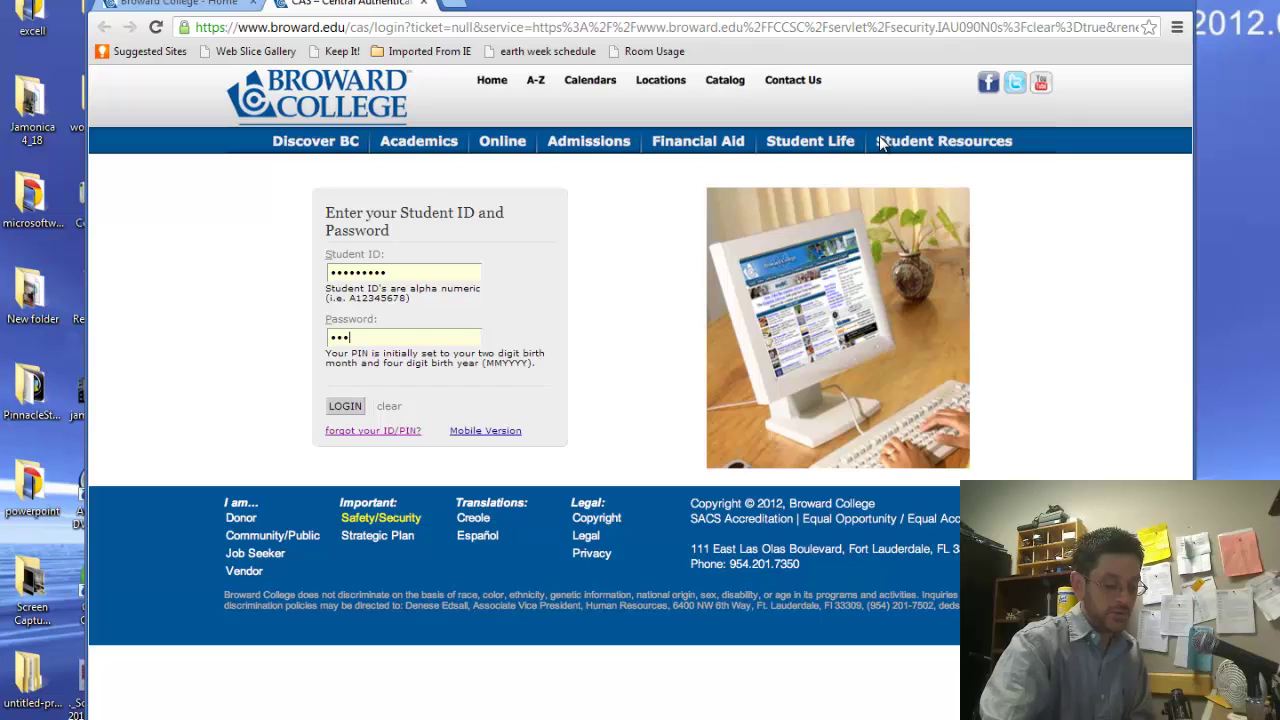
pyautogui.write('000')
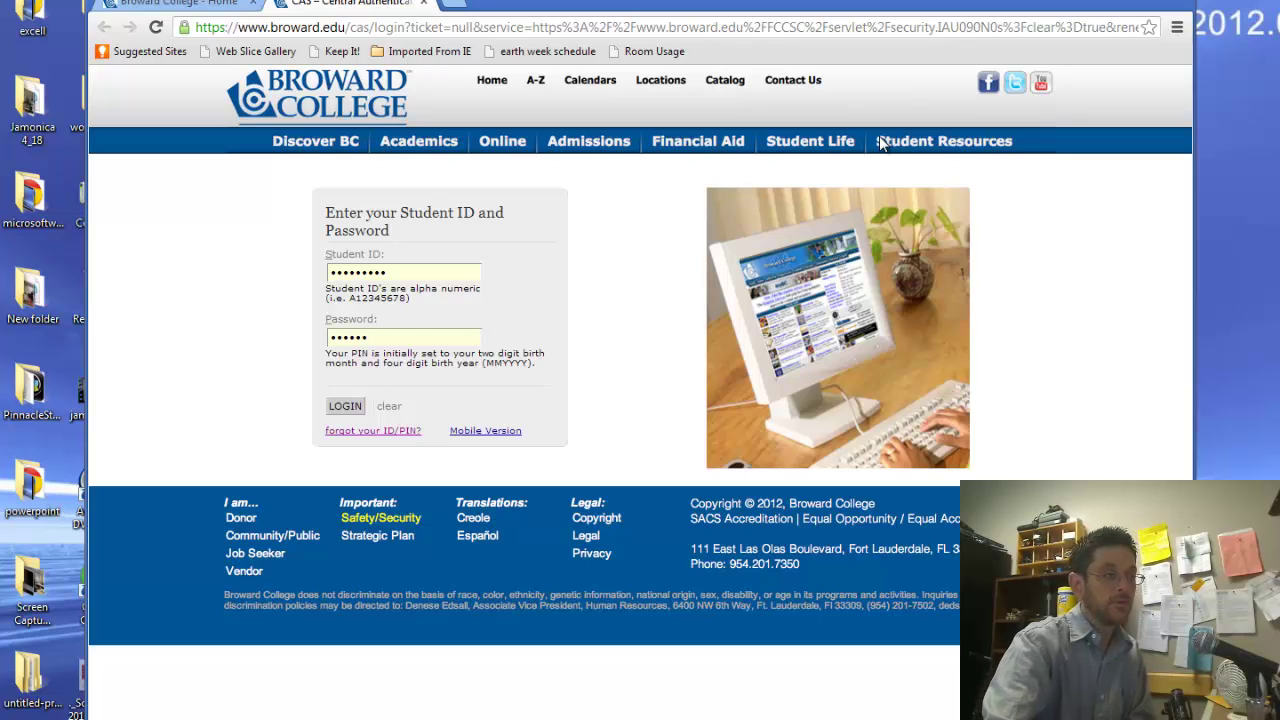
pyautogui.press('Return')
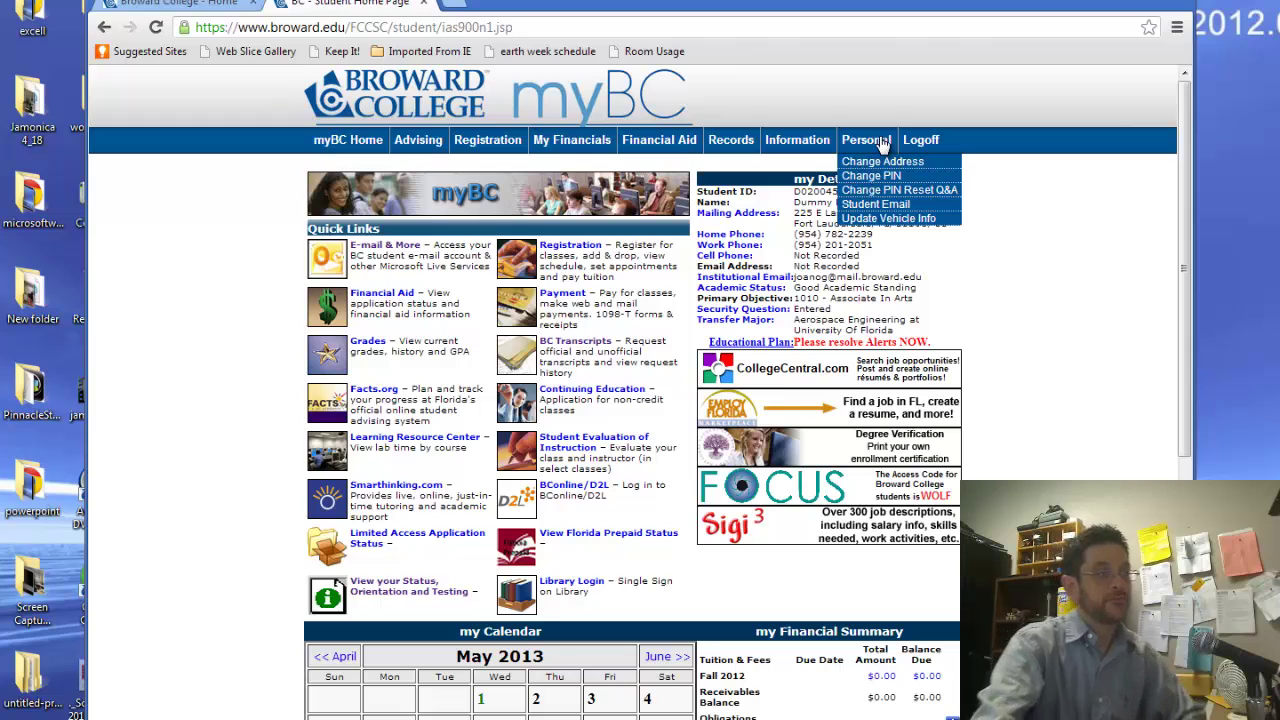
# Open Registration Add/Drop and select the Summer 2013 term
pyautogui.moveTo(475, 156)
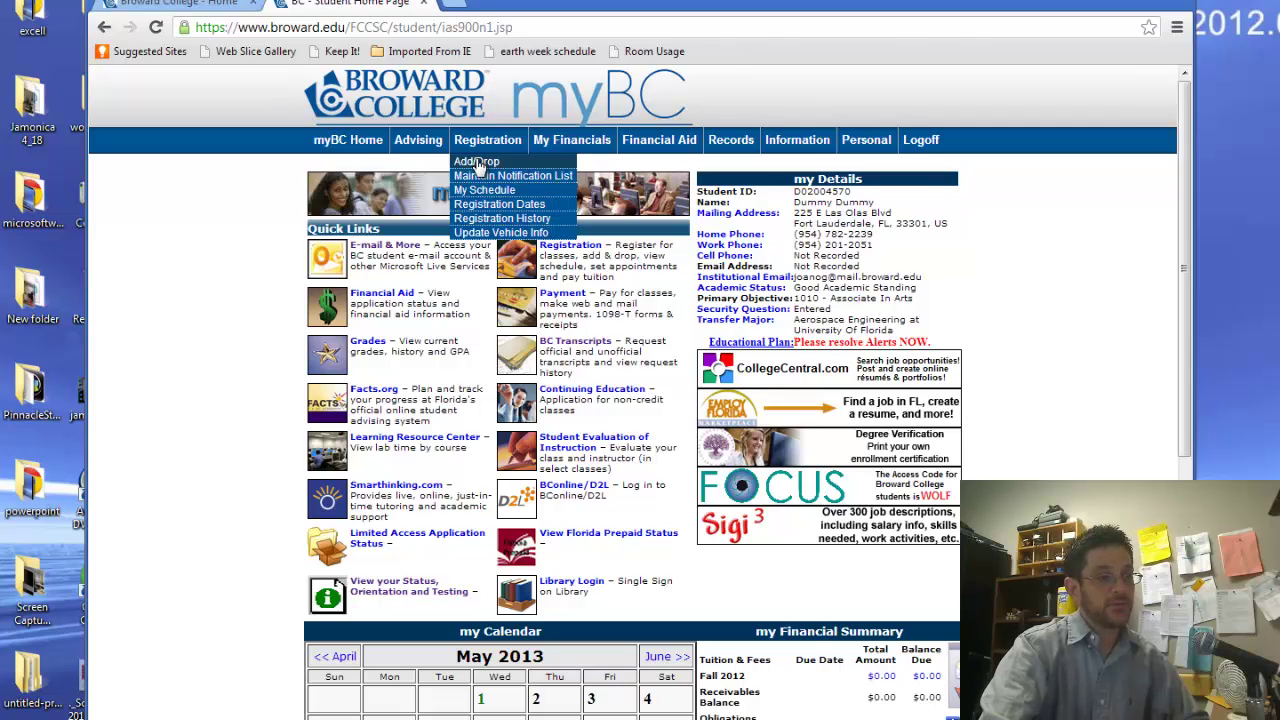
pyautogui.click(477, 163)
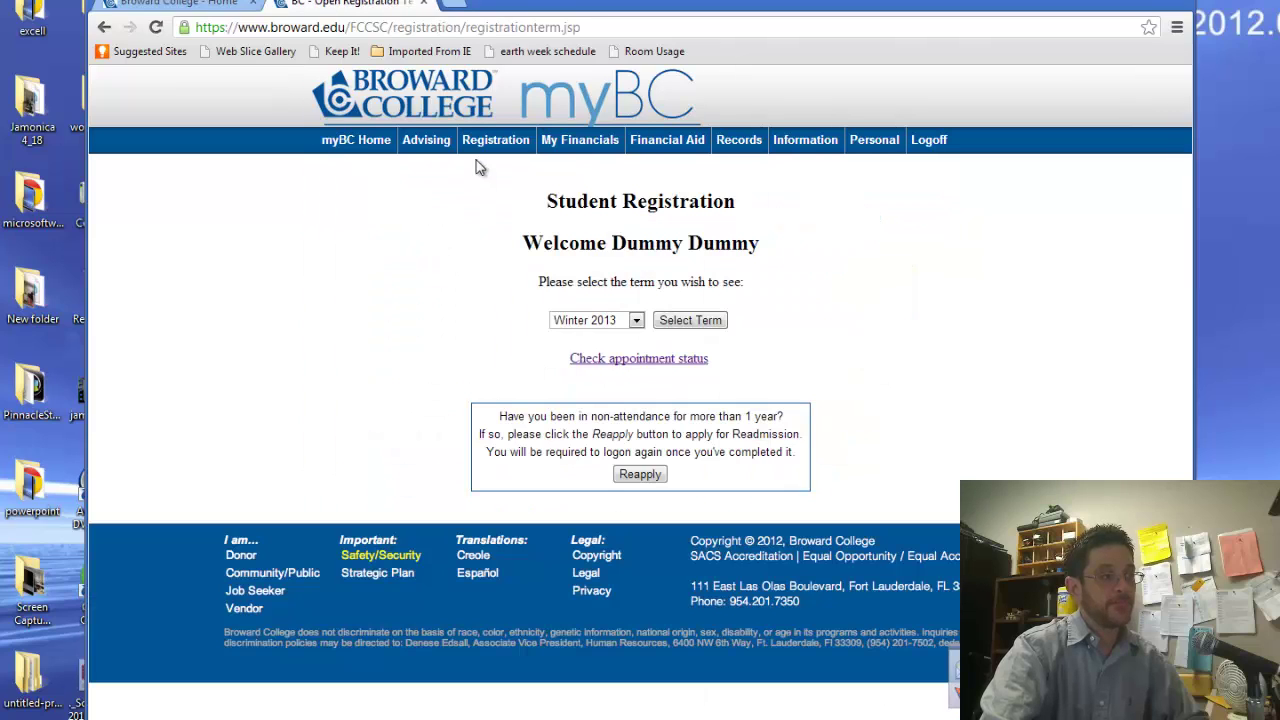
pyautogui.click(635, 322)
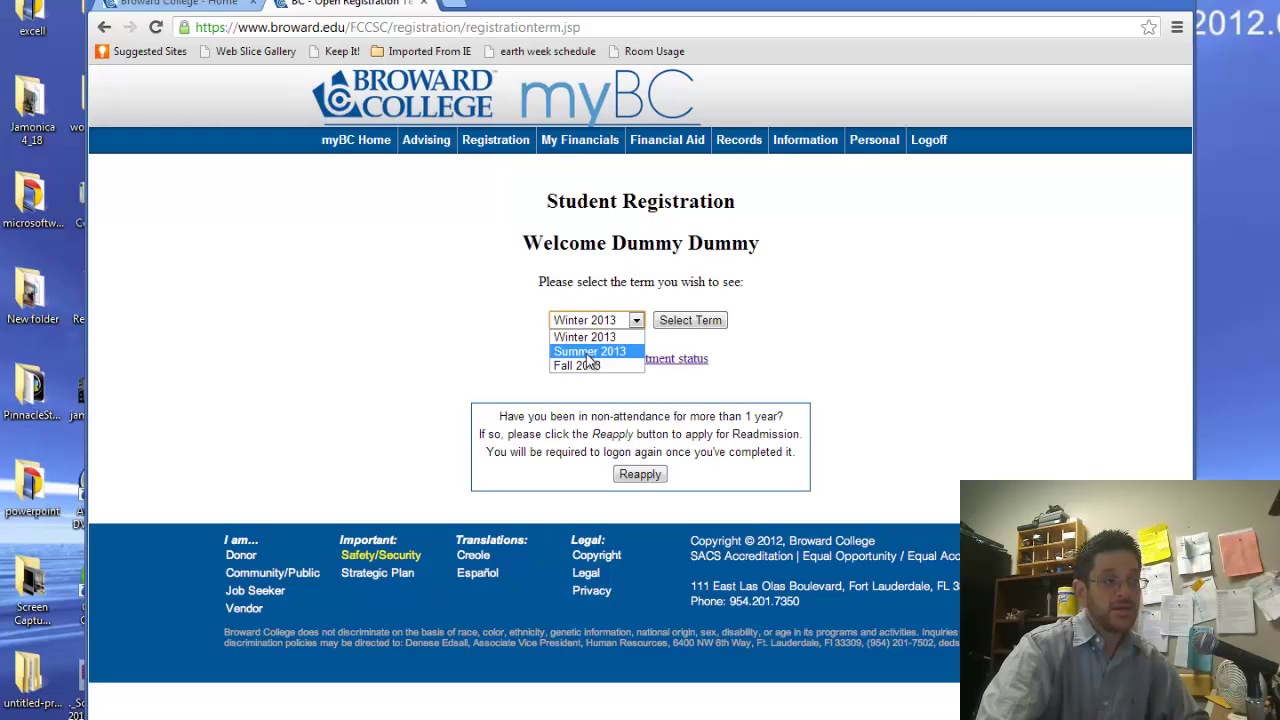
pyautogui.click(590, 353)
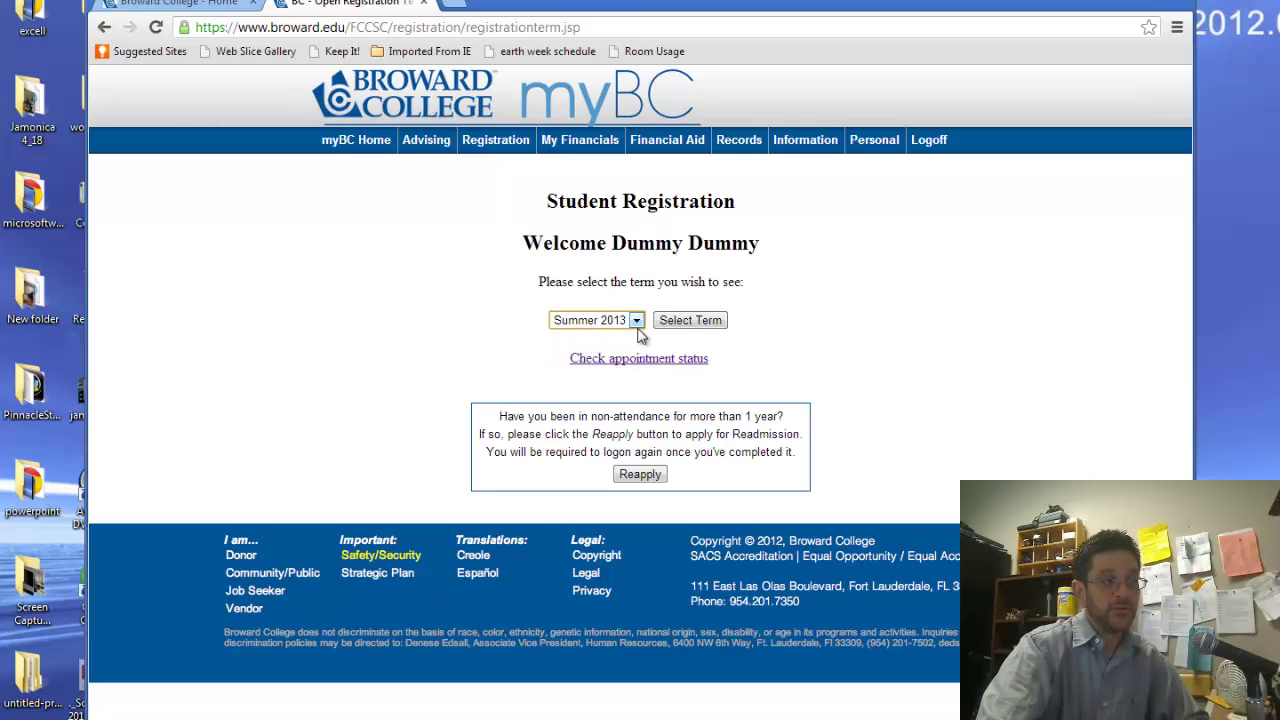
pyautogui.click(688, 334)
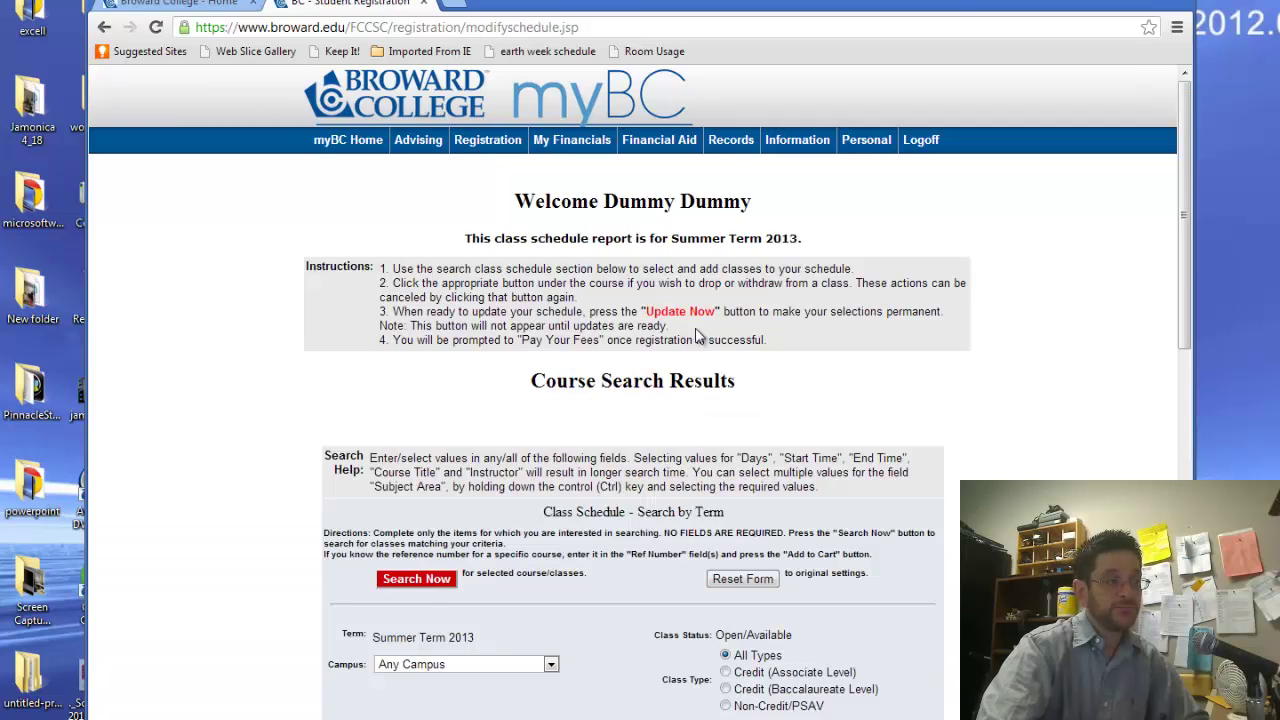
# Set the class search Campus dropdown to North
pyautogui.moveTo(1186, 335); pyautogui.dragTo(1200, 490)
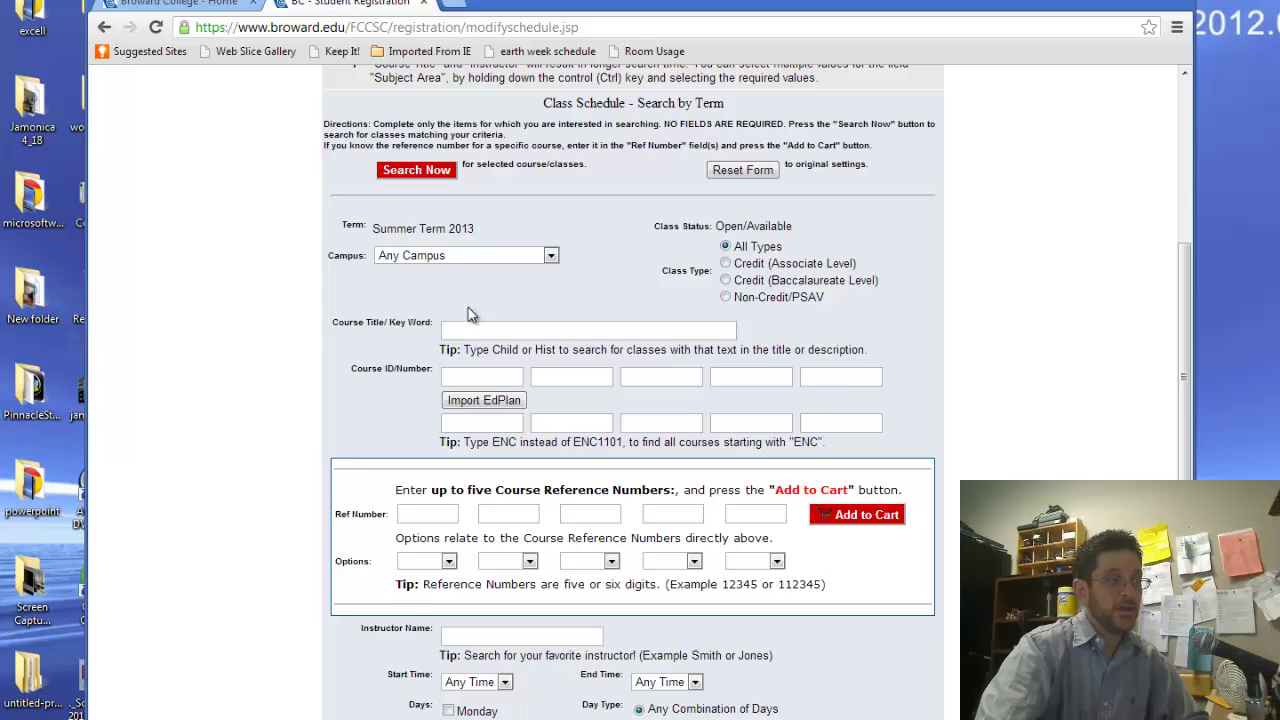
pyautogui.click(418, 263)
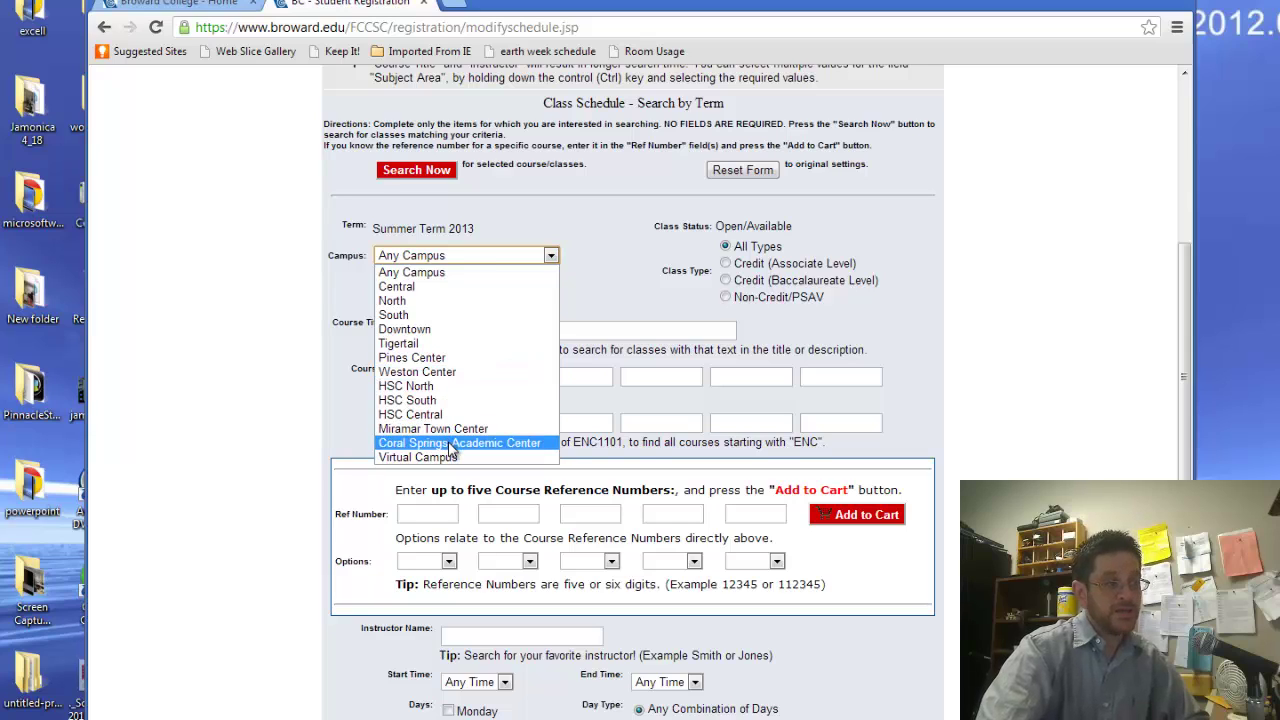
pyautogui.click(437, 301)
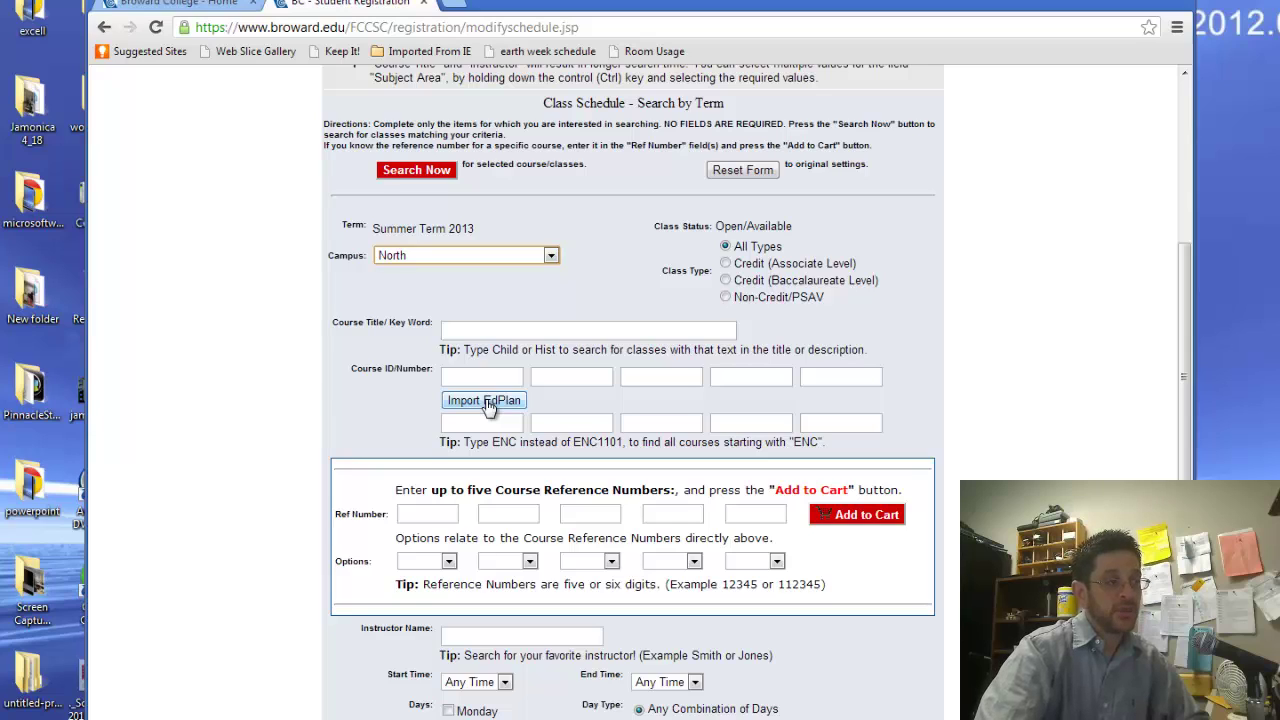
# Import the EdPlan courses, then delete ENC1101, MAT1033 and PSY2012, keeping only MAT0028
pyautogui.click(487, 403)
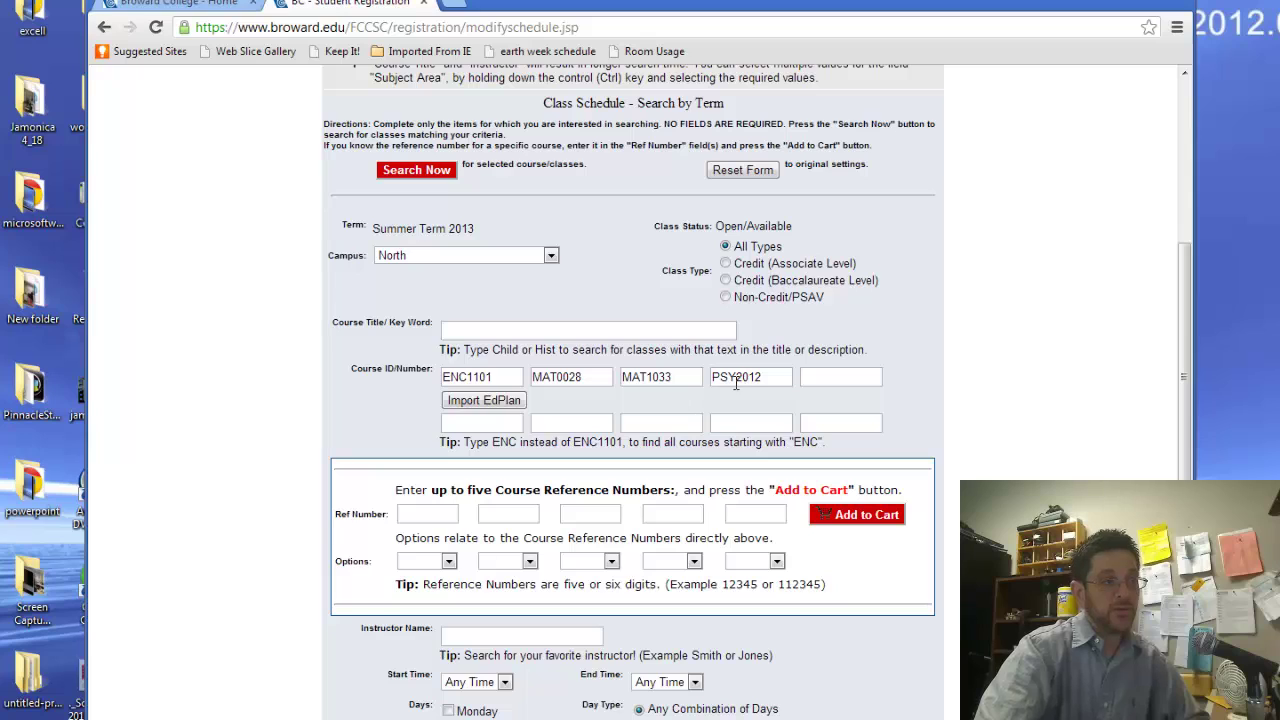
pyautogui.moveTo(505, 377); pyautogui.dragTo(398, 376)
pyautogui.press('BackSpace')
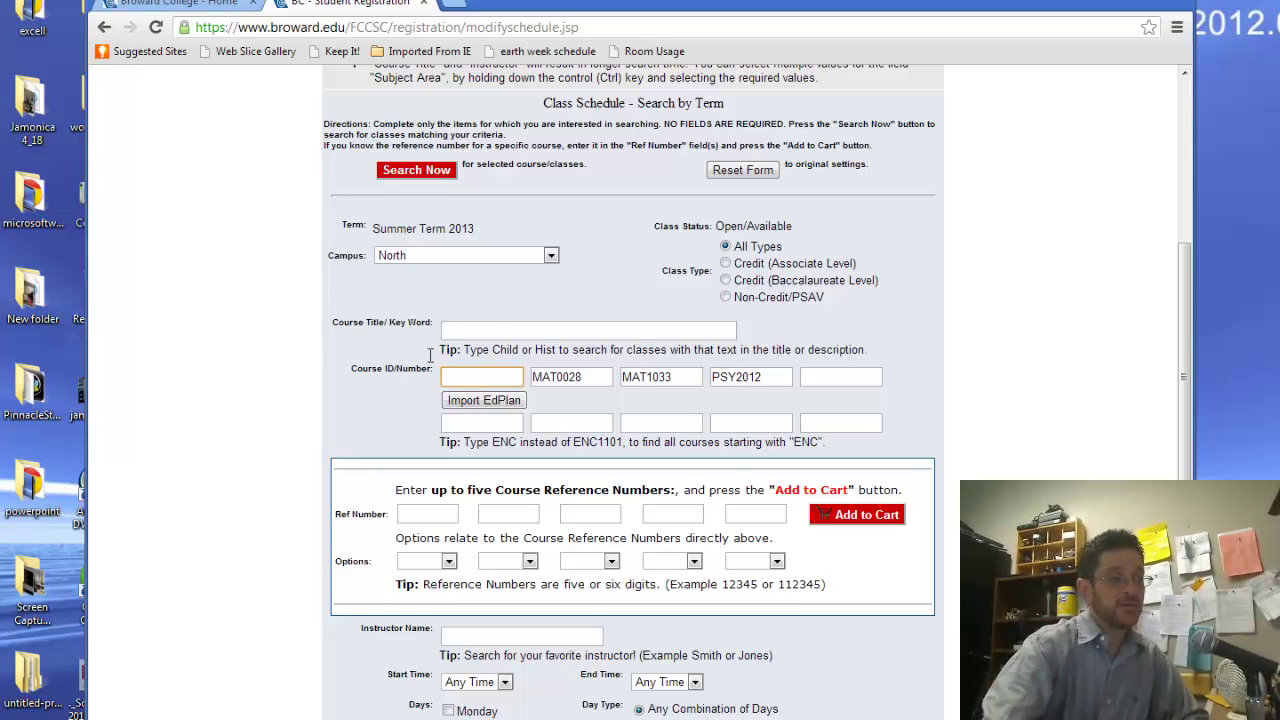
pyautogui.moveTo(684, 378); pyautogui.dragTo(578, 377)
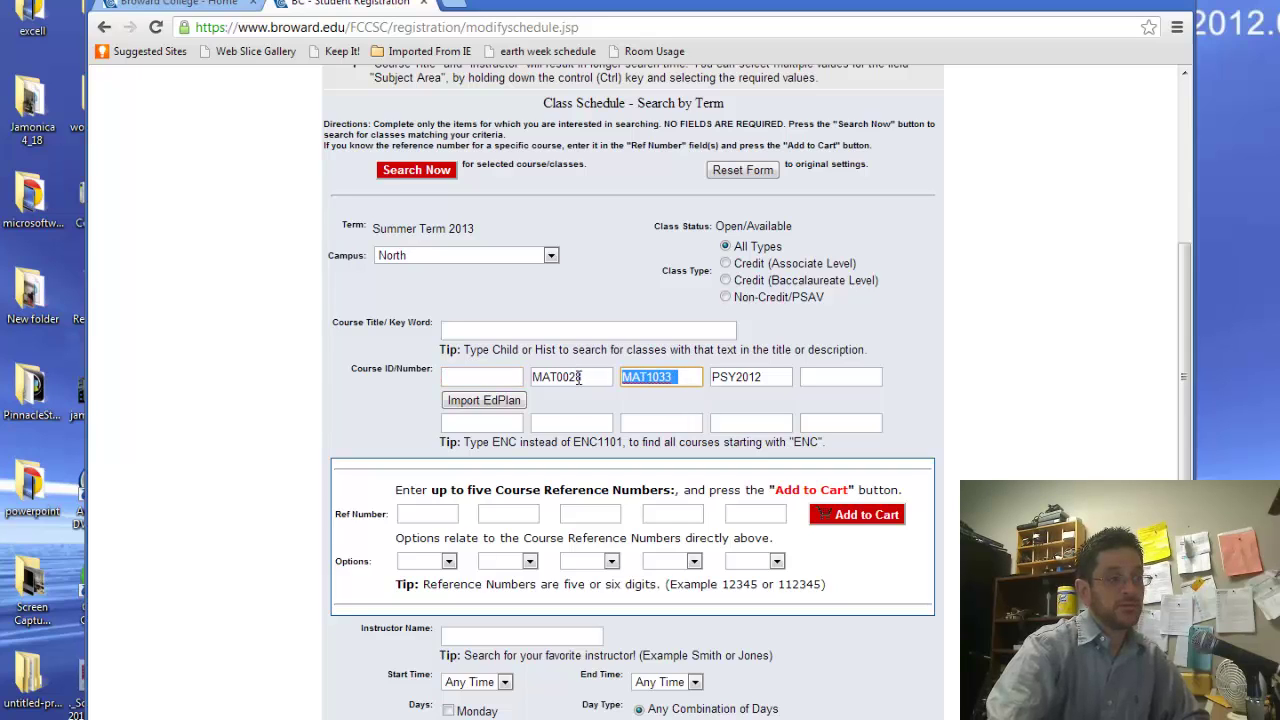
pyautogui.press('BackSpace')
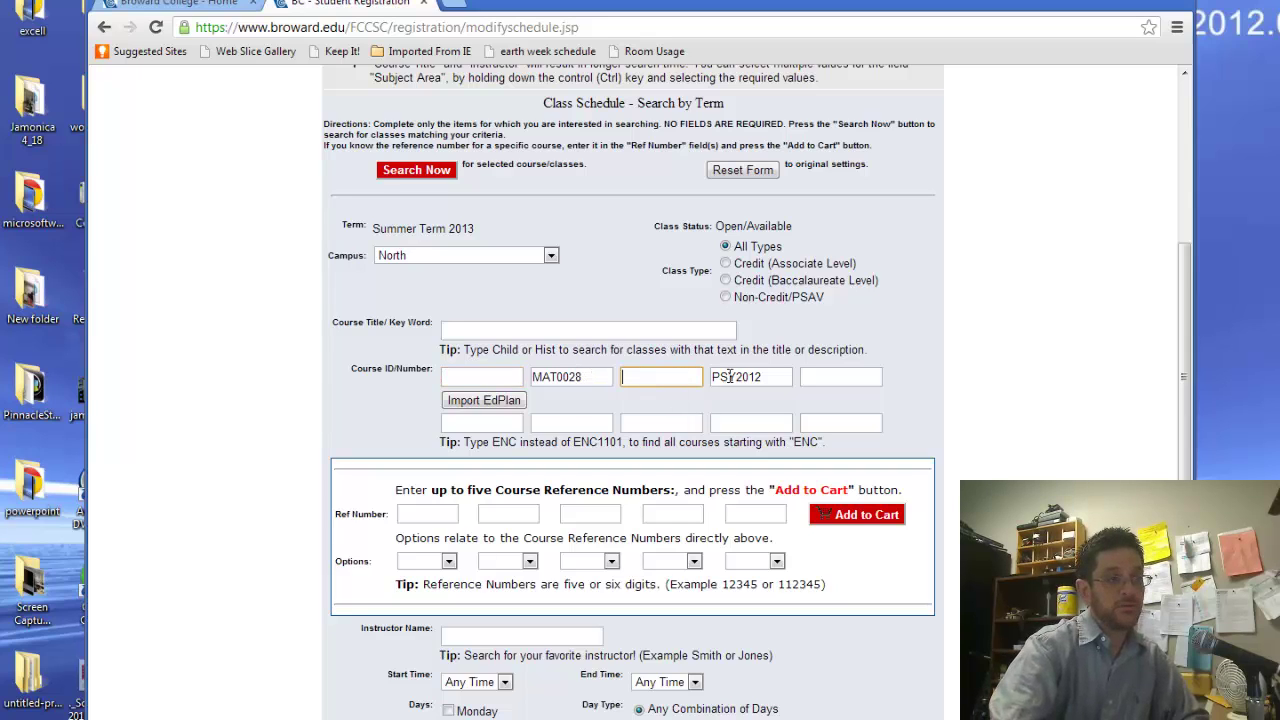
pyautogui.moveTo(765, 377); pyautogui.dragTo(684, 373)
pyautogui.press('BackSpace')
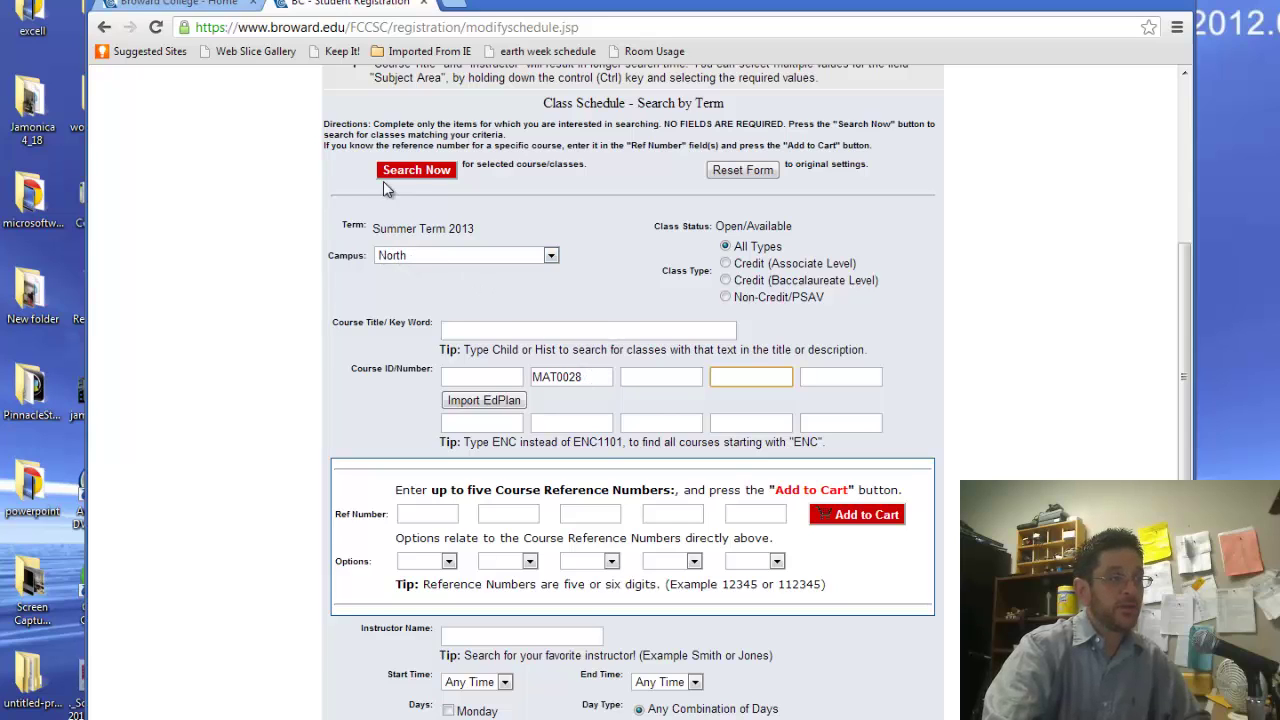
pyautogui.click(423, 172)
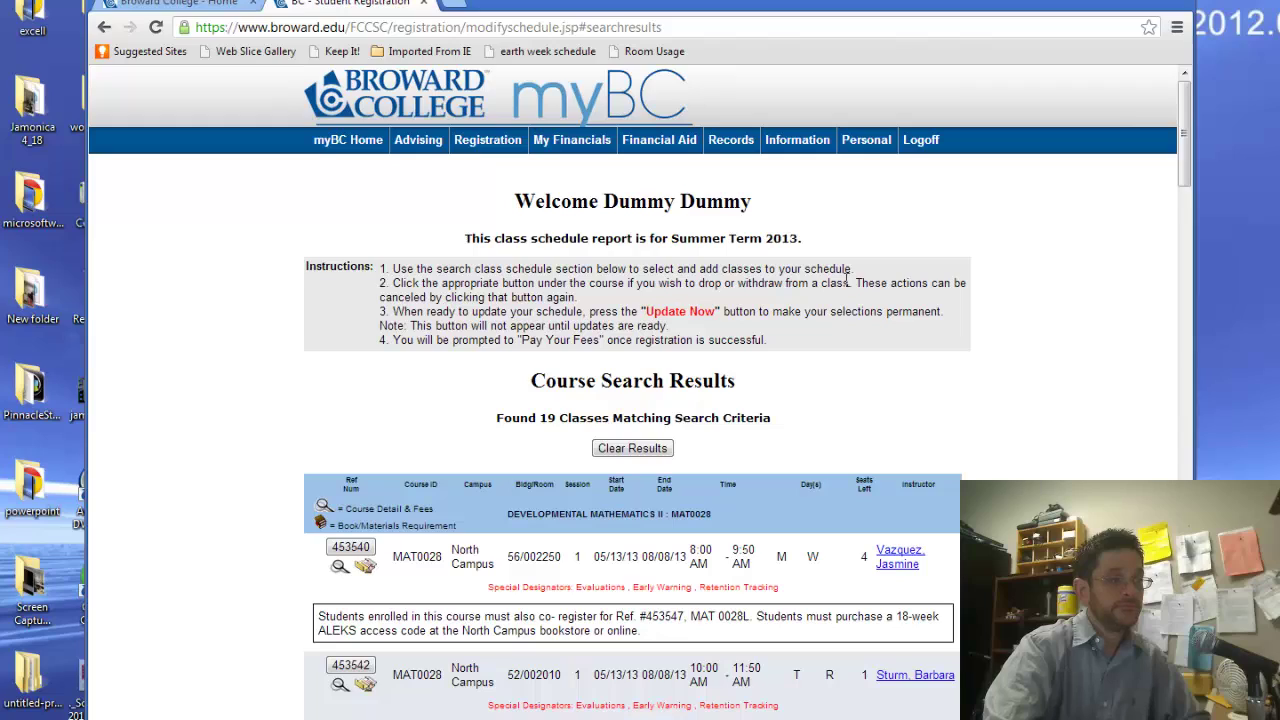
pyautogui.moveTo(1190, 180); pyautogui.dragTo(1190, 259)
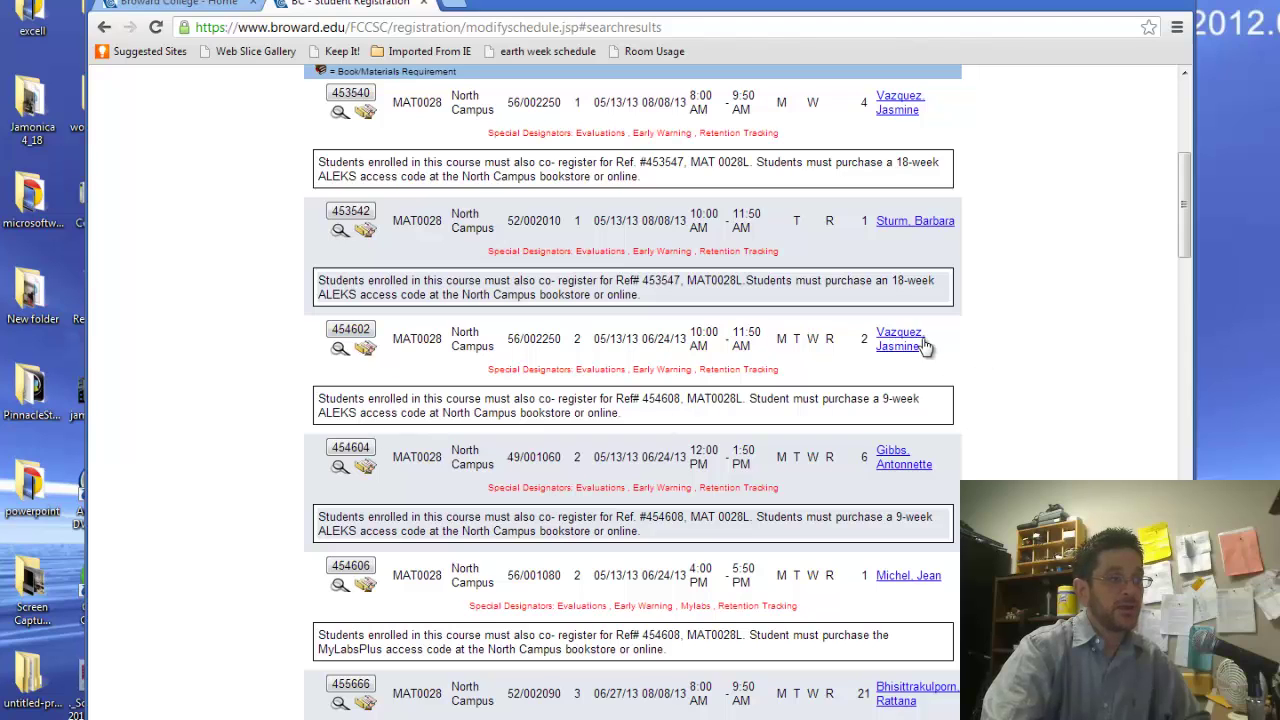
pyautogui.moveTo(1186, 251); pyautogui.dragTo(1202, 231)
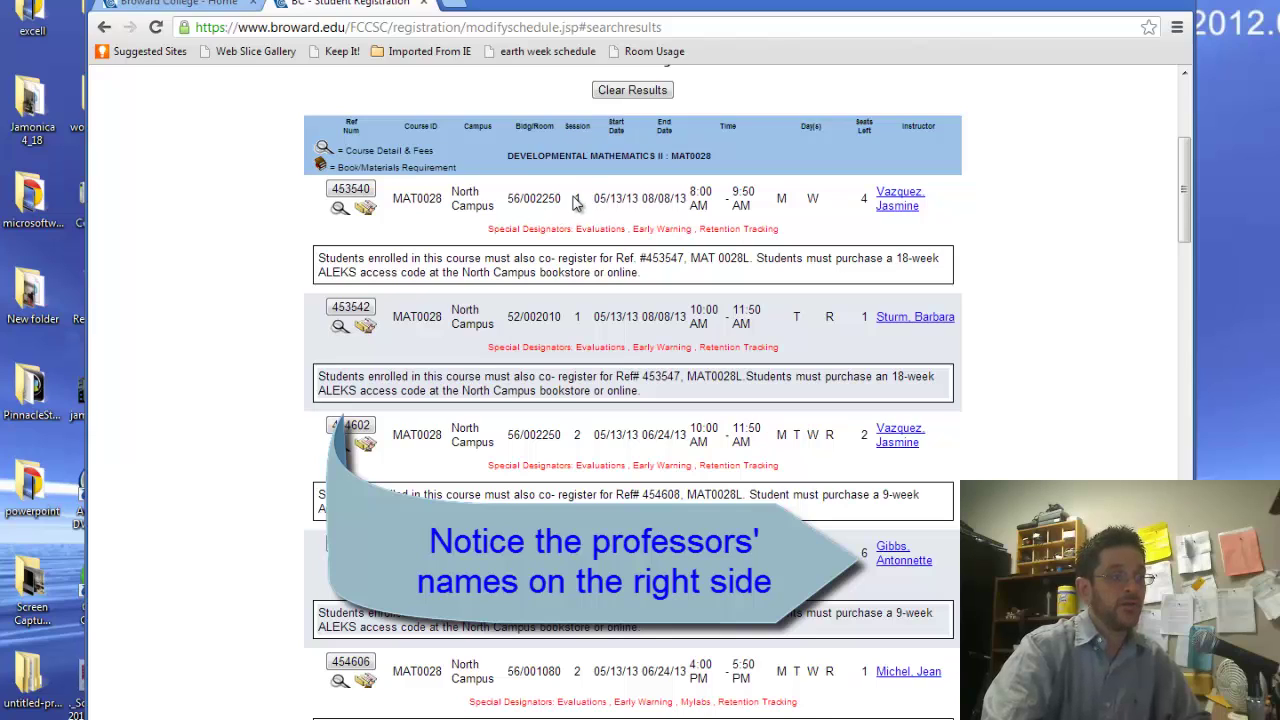
pyautogui.moveTo(566, 199); pyautogui.dragTo(687, 202)
pyautogui.click(577, 435)
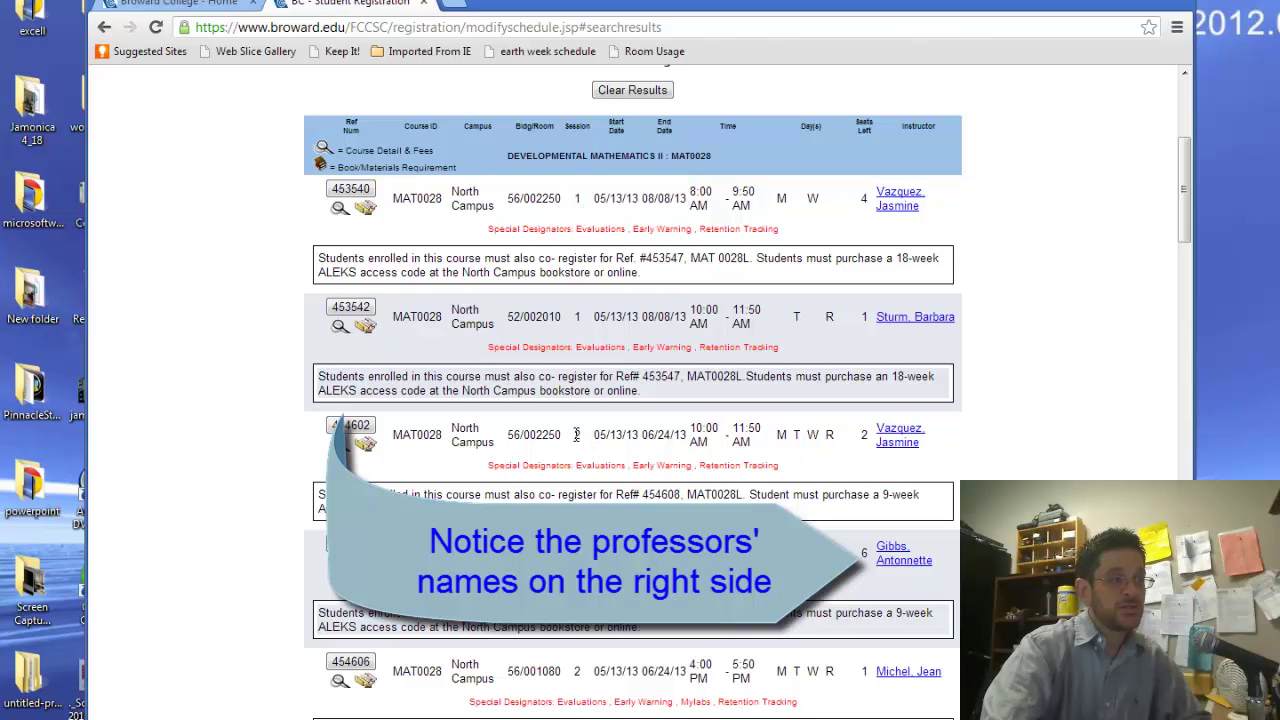
pyautogui.moveTo(586, 435); pyautogui.dragTo(688, 438)
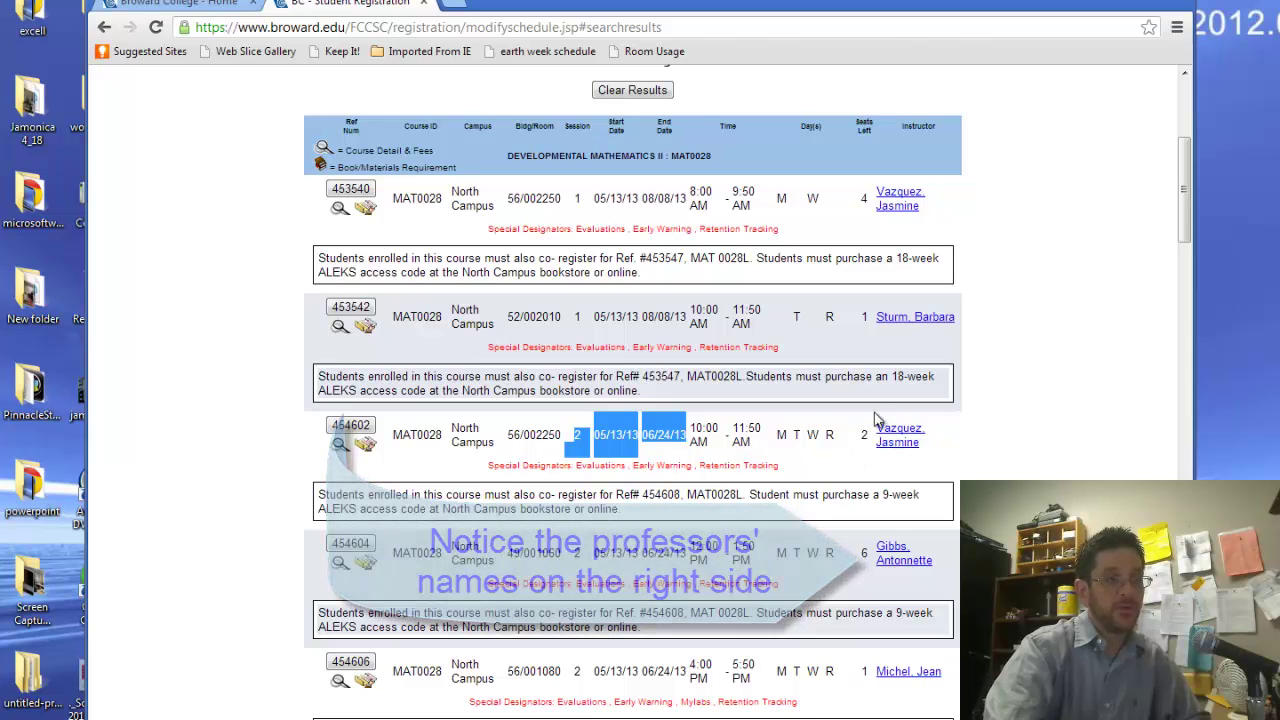
pyautogui.moveTo(1187, 228); pyautogui.dragTo(1195, 300)
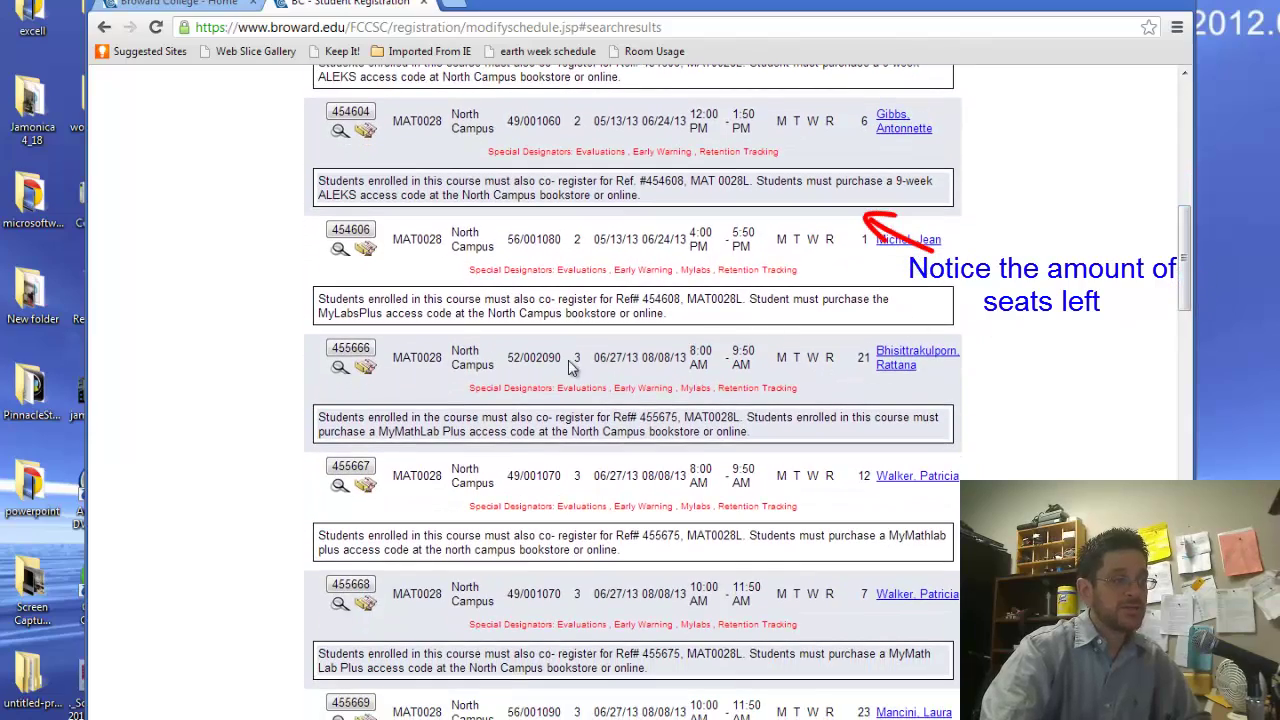
pyautogui.moveTo(568, 358); pyautogui.dragTo(688, 352)
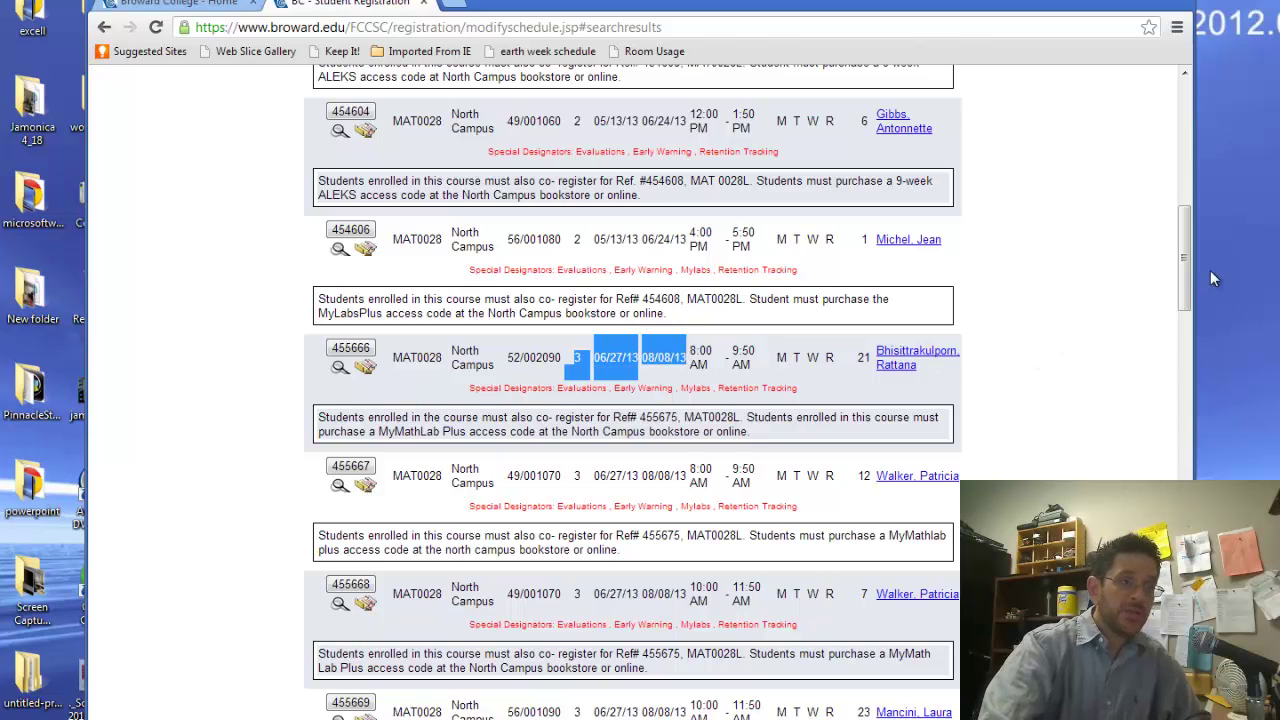
pyautogui.click(1020, 312)
pyautogui.moveTo(1189, 287); pyautogui.dragTo(1213, 227)
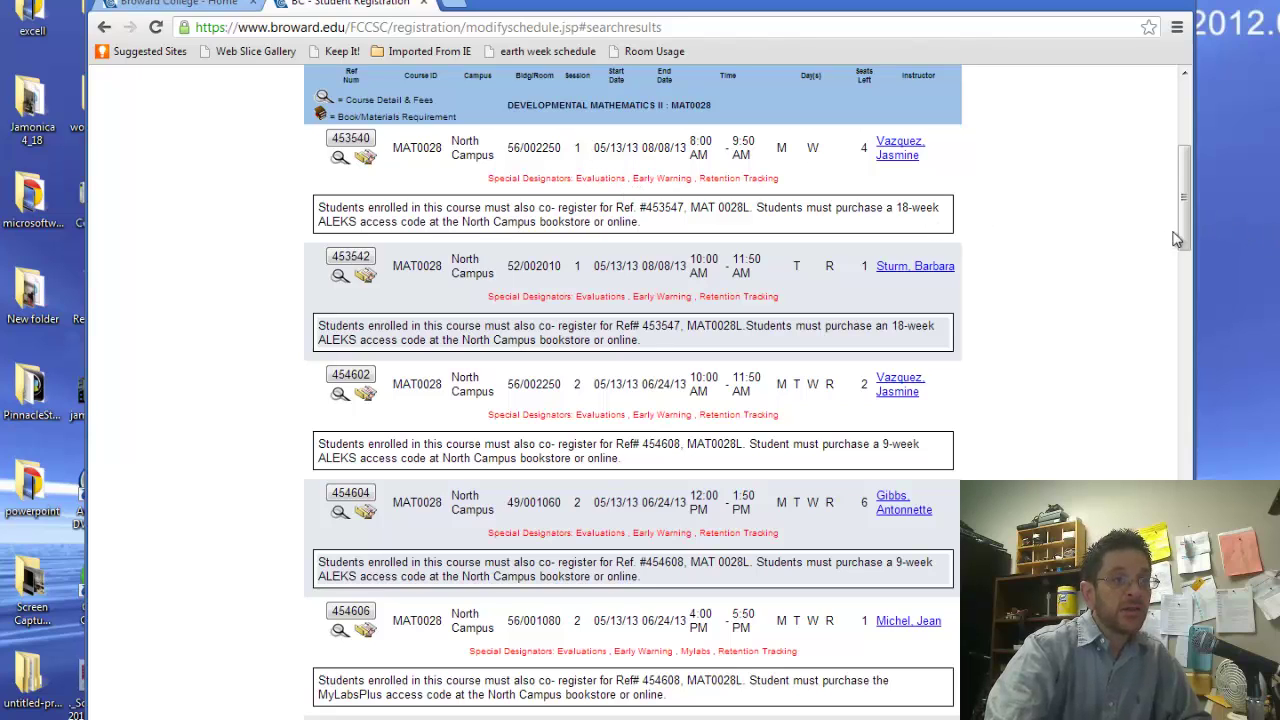
pyautogui.moveTo(1186, 230); pyautogui.dragTo(1197, 354)
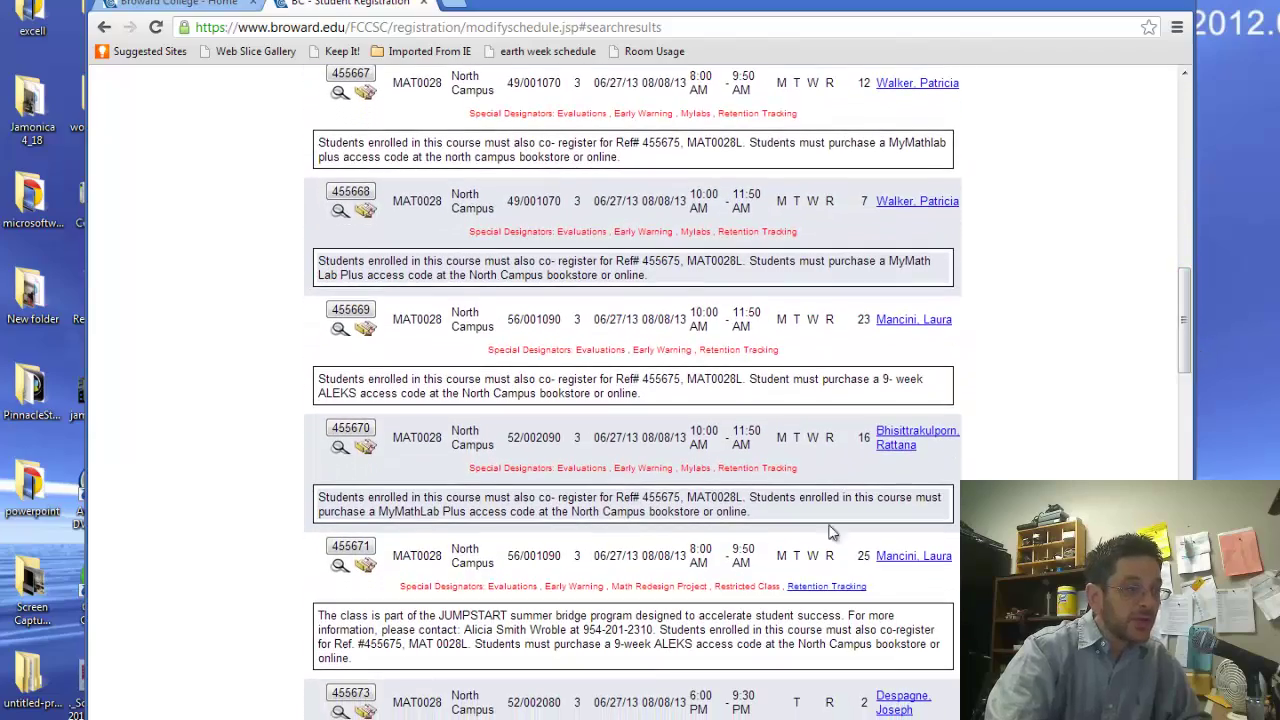
pyautogui.moveTo(716, 590); pyautogui.dragTo(898, 586)
pyautogui.click(898, 586)
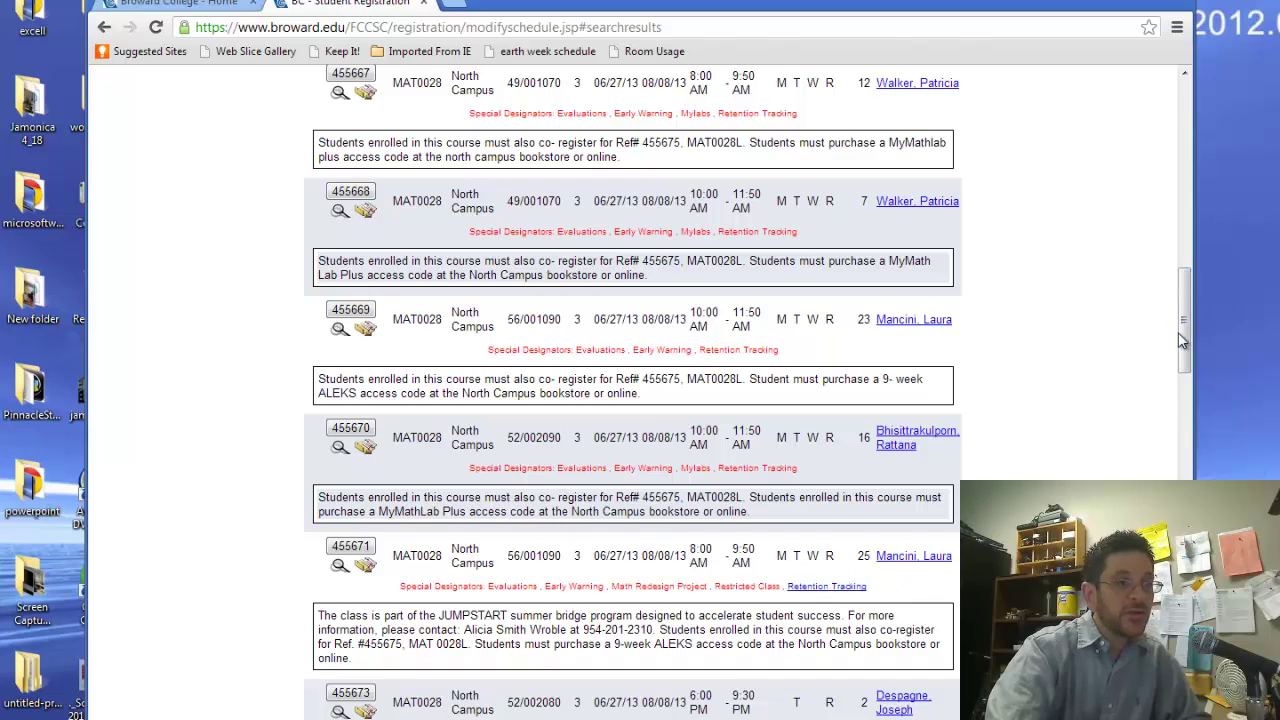
pyautogui.moveTo(1184, 342); pyautogui.dragTo(1189, 201)
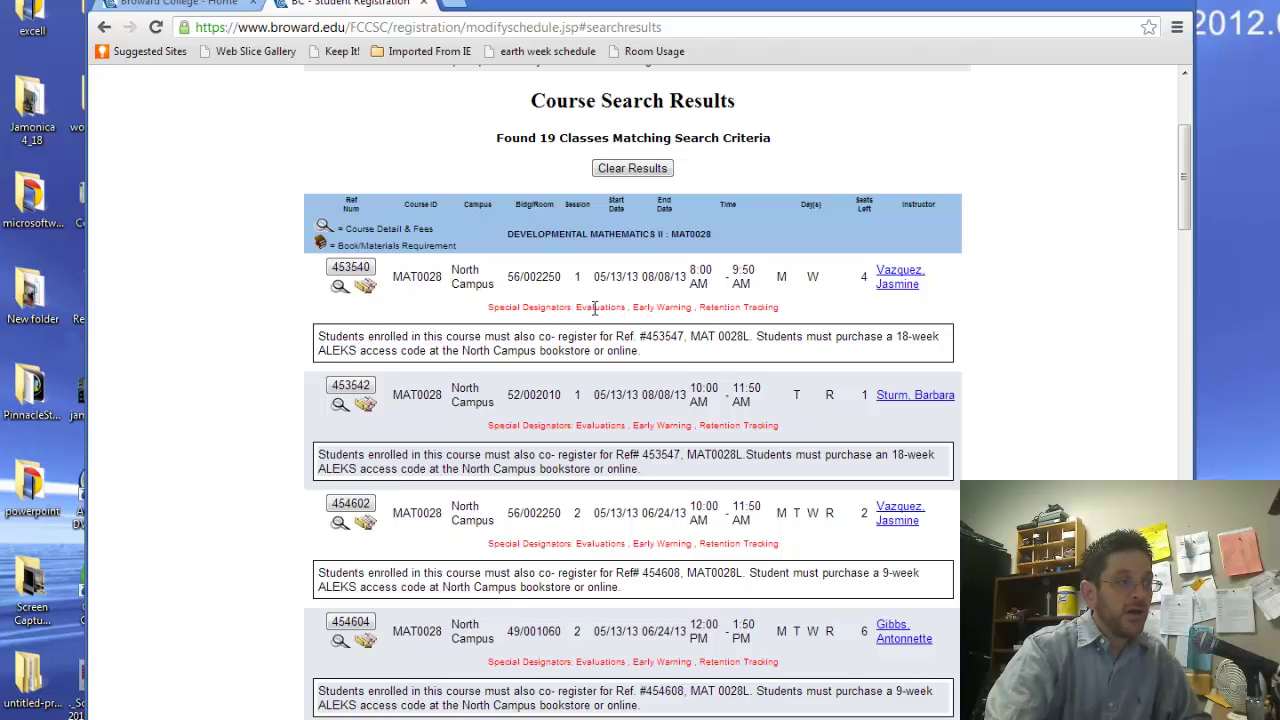
pyautogui.moveTo(575, 307); pyautogui.dragTo(784, 308)
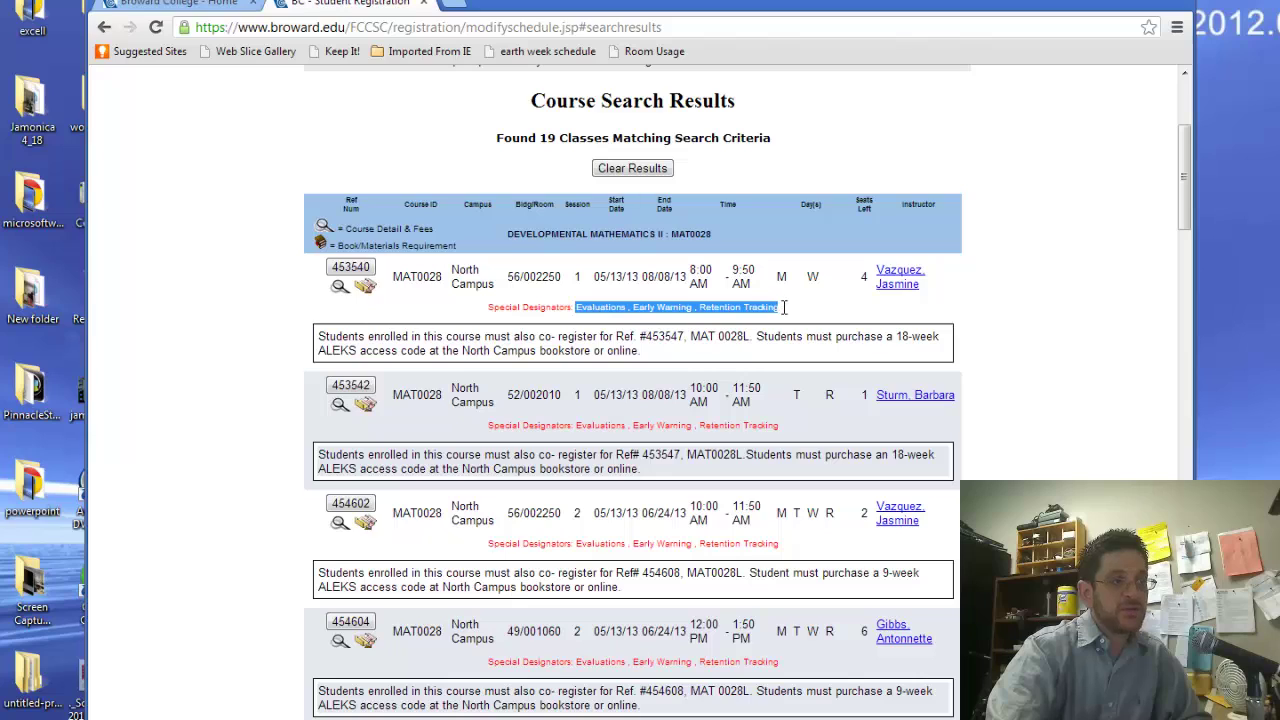
pyautogui.click(688, 329)
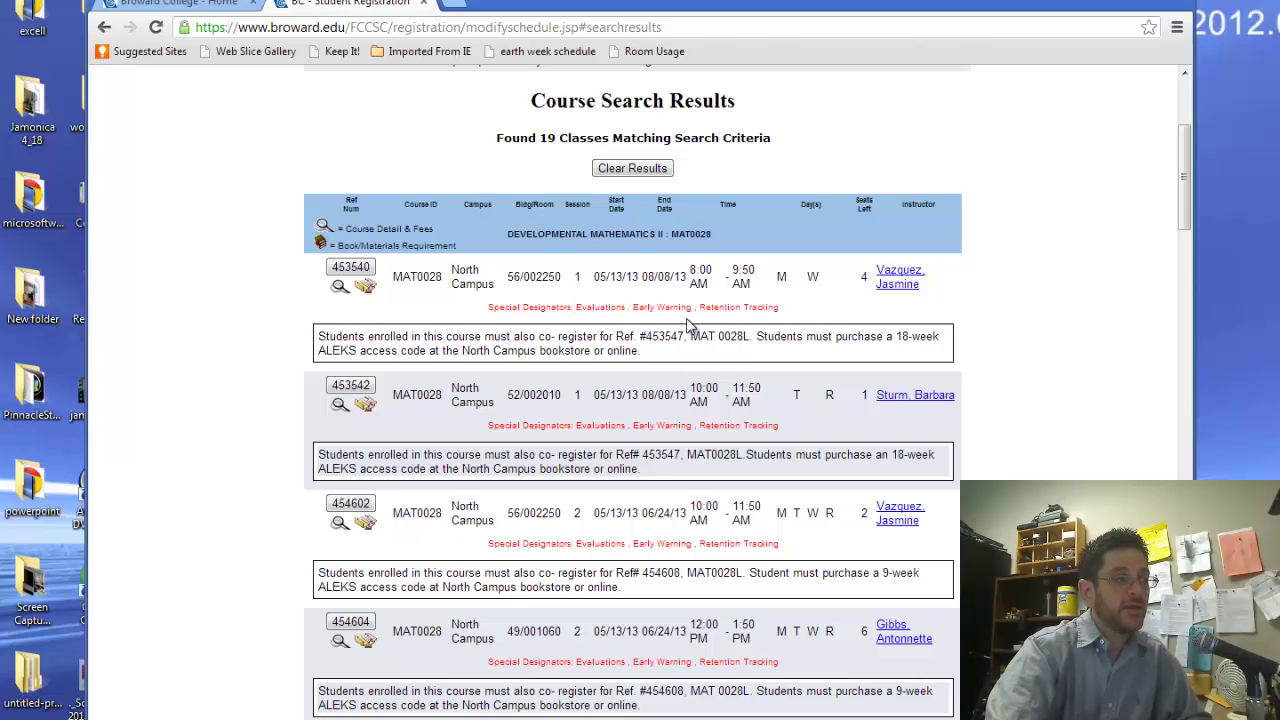
# Add MAT0028 section 453540 and MAT0028L lab section 453547 to the pending schedule
pyautogui.click(349, 268)
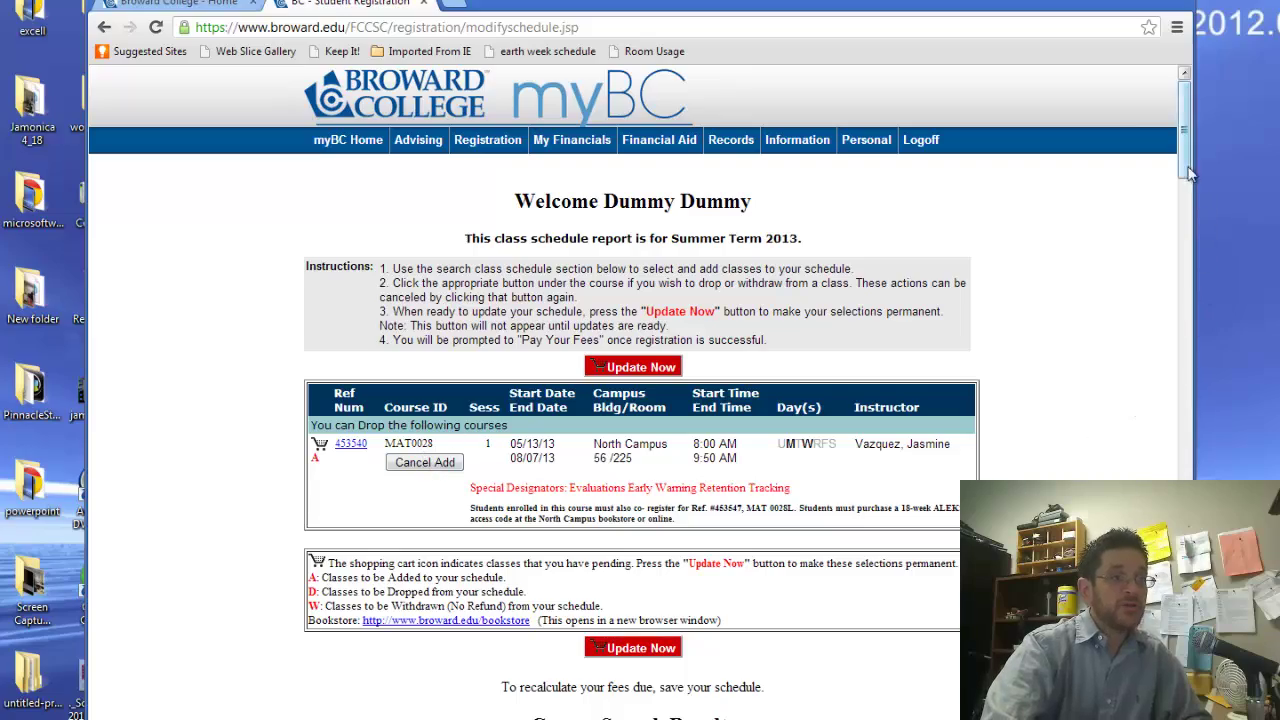
pyautogui.moveTo(1184, 185); pyautogui.dragTo(1200, 550)
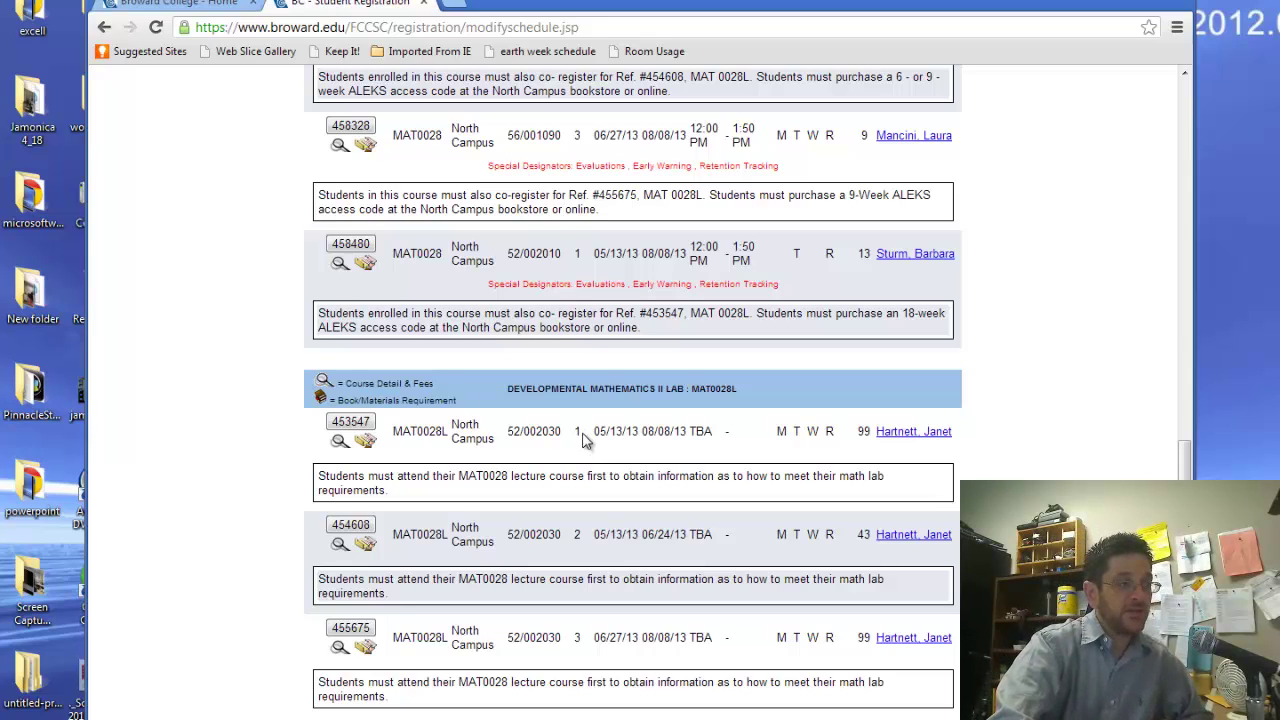
pyautogui.click(351, 423)
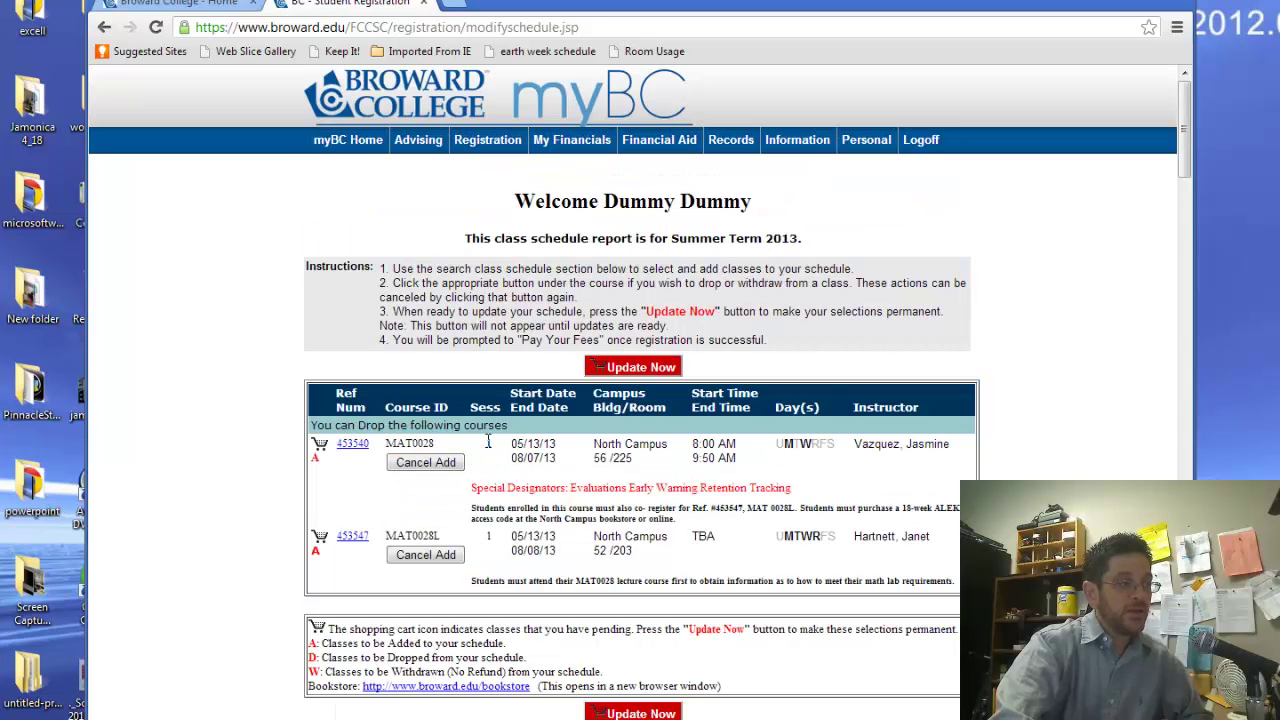
# Review registered sections 453540 and 453547, the Registration Successful status and Educational Plan warning
pyautogui.doubleClick(492, 443)
pyautogui.doubleClick(488, 536)
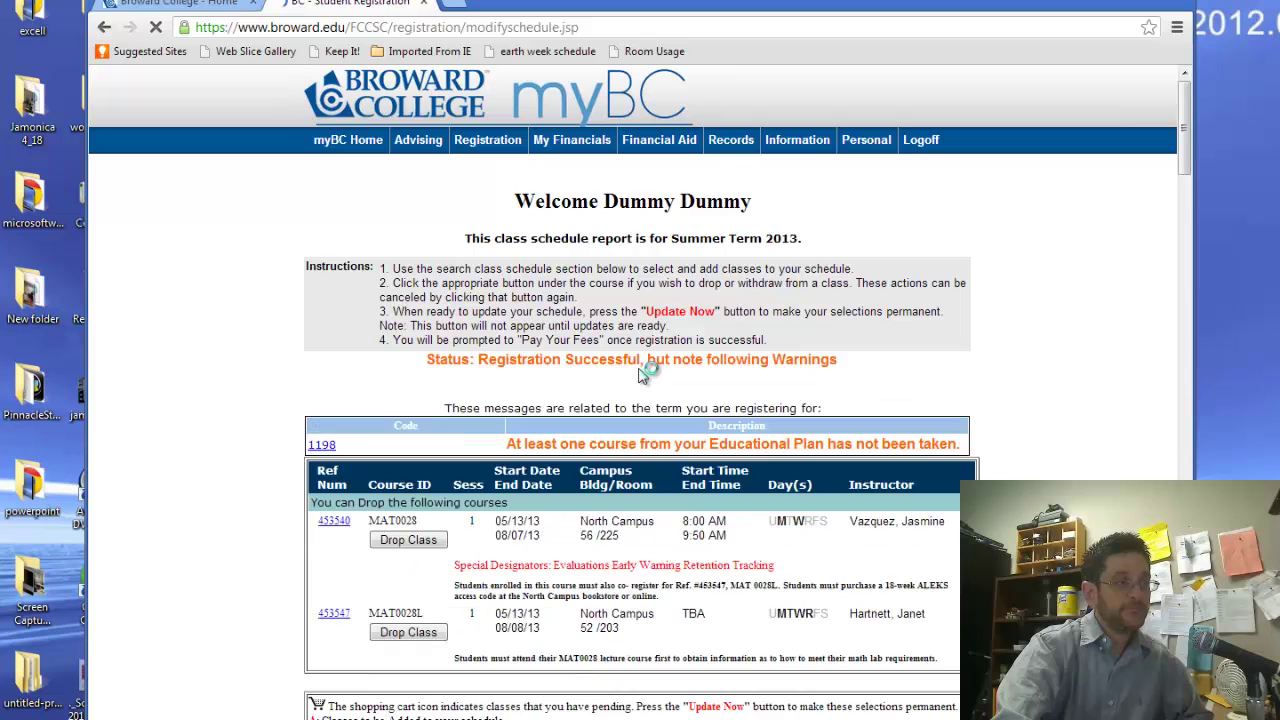
pyautogui.moveTo(479, 362); pyautogui.dragTo(617, 362)
pyautogui.moveTo(614, 444); pyautogui.dragTo(908, 444)
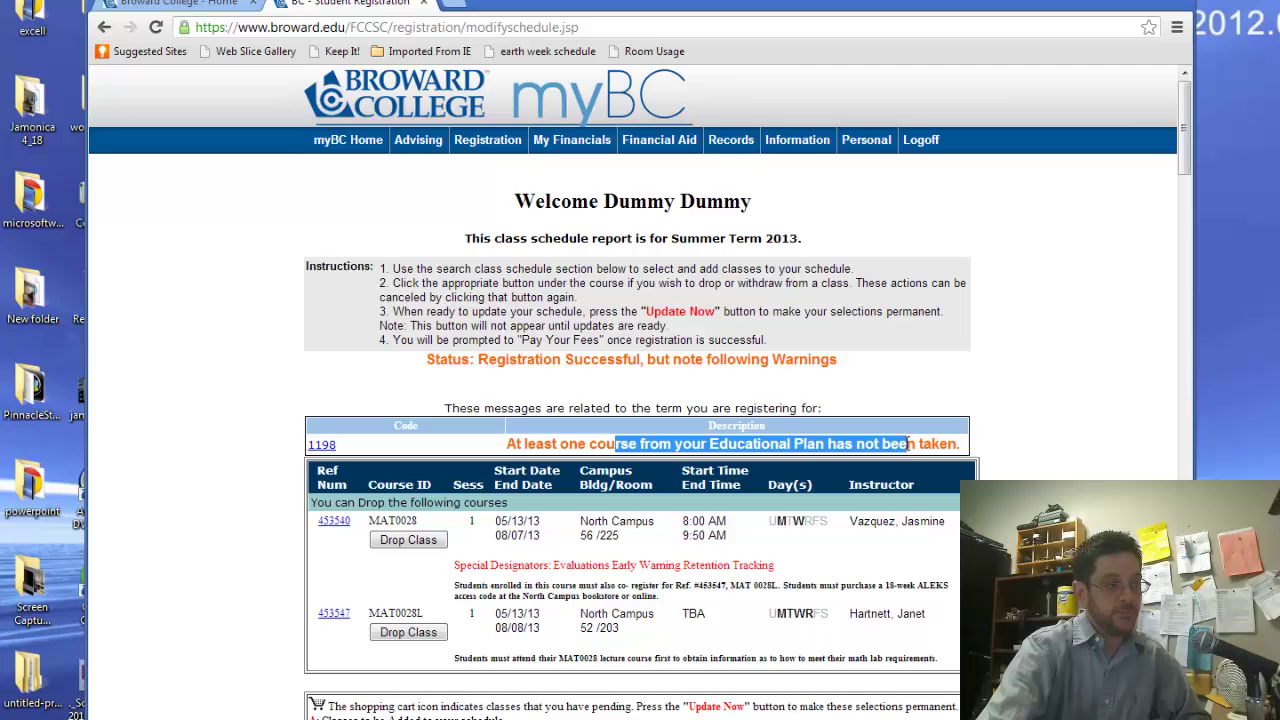
pyautogui.click(912, 420)
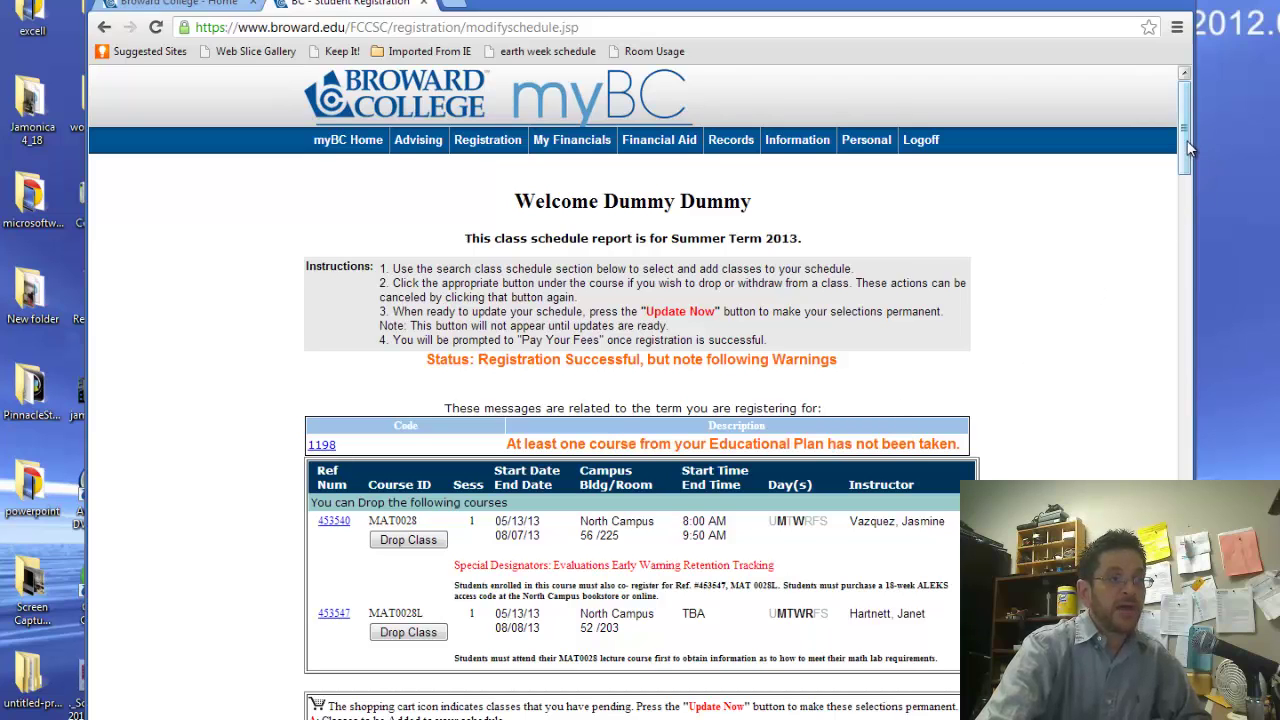
pyautogui.moveTo(1205, 134); pyautogui.dragTo(1201, 211)
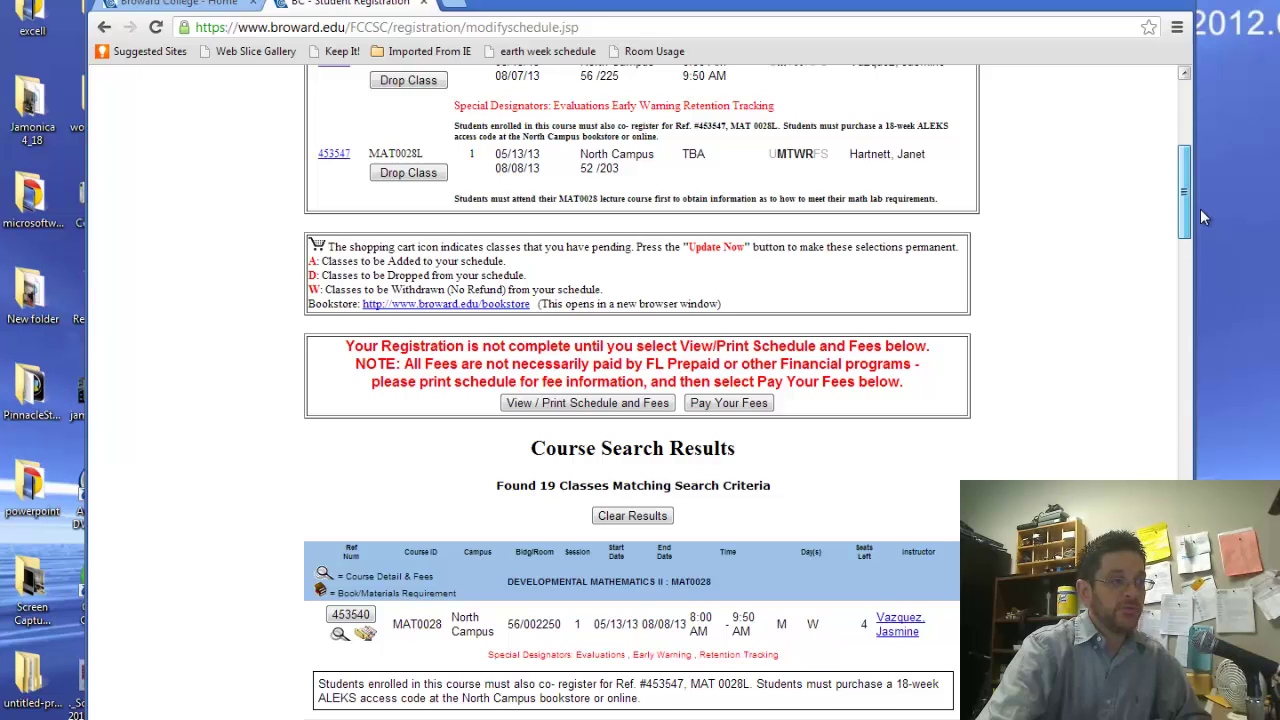
# Open the print-friendly Summer 2013 schedule and check the $472.60 Student to Pay Amount
pyautogui.click(608, 403)
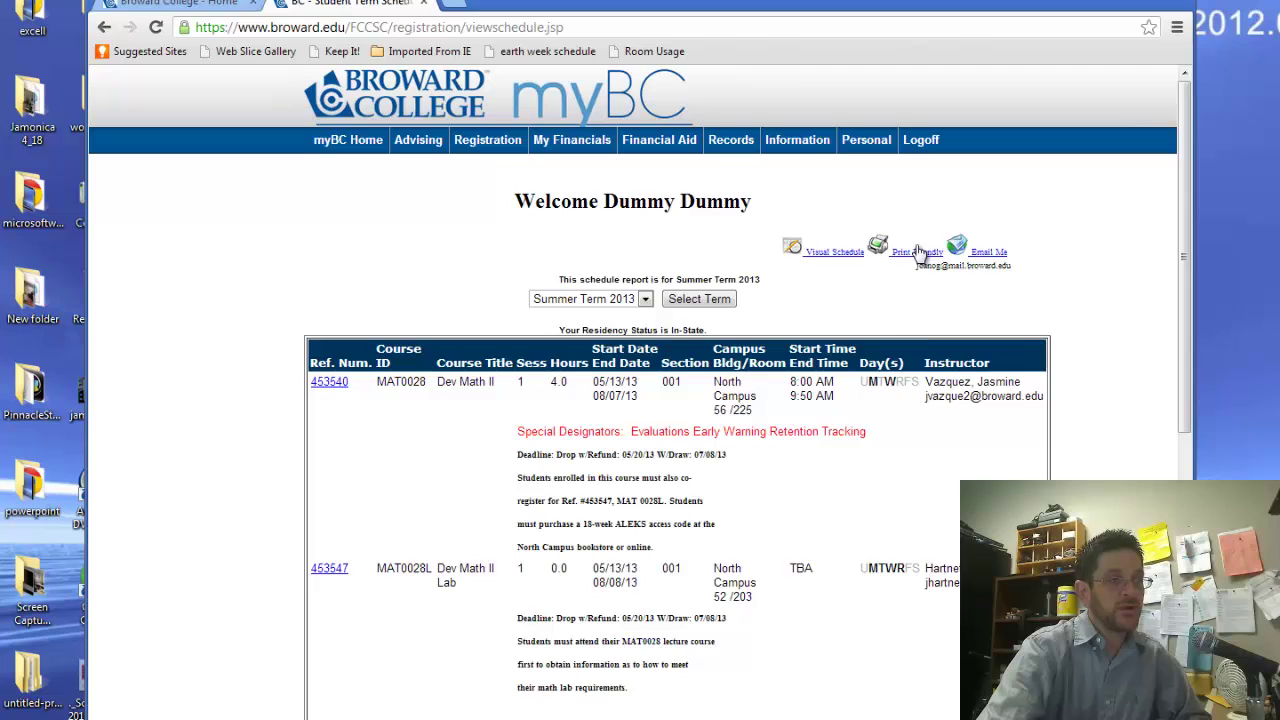
pyautogui.click(918, 253)
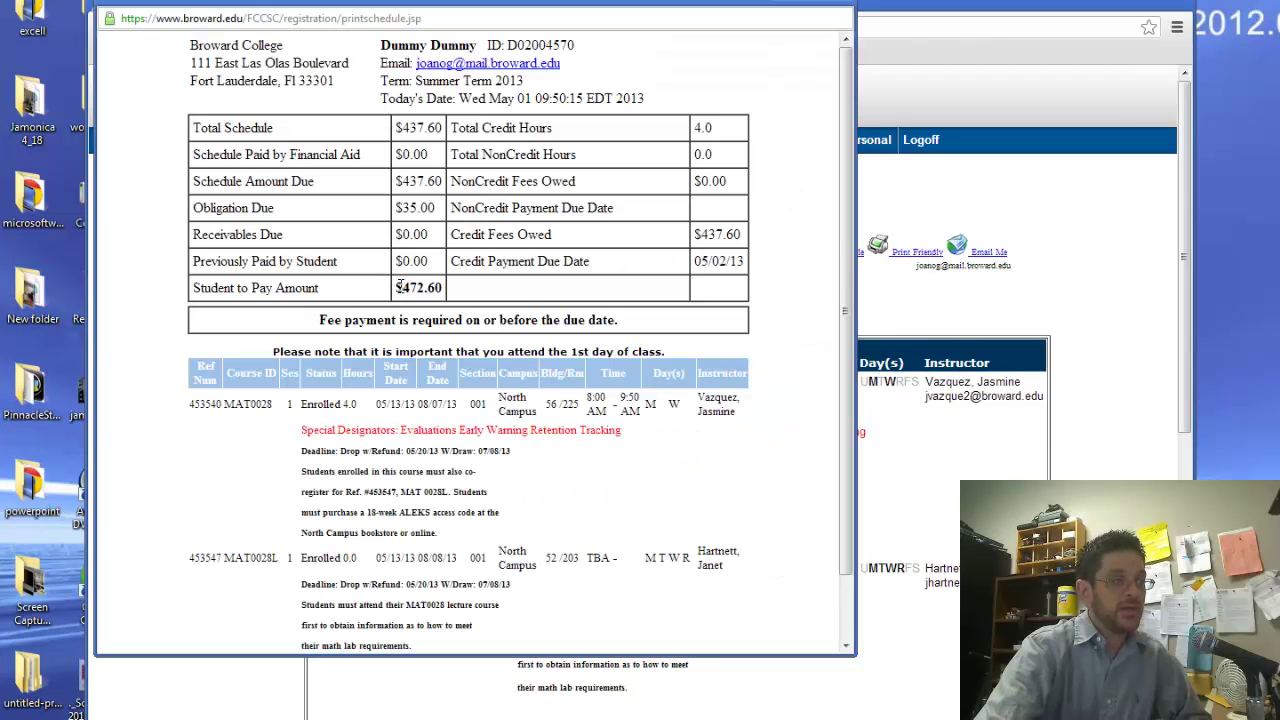
pyautogui.moveTo(406, 287); pyautogui.dragTo(443, 284)
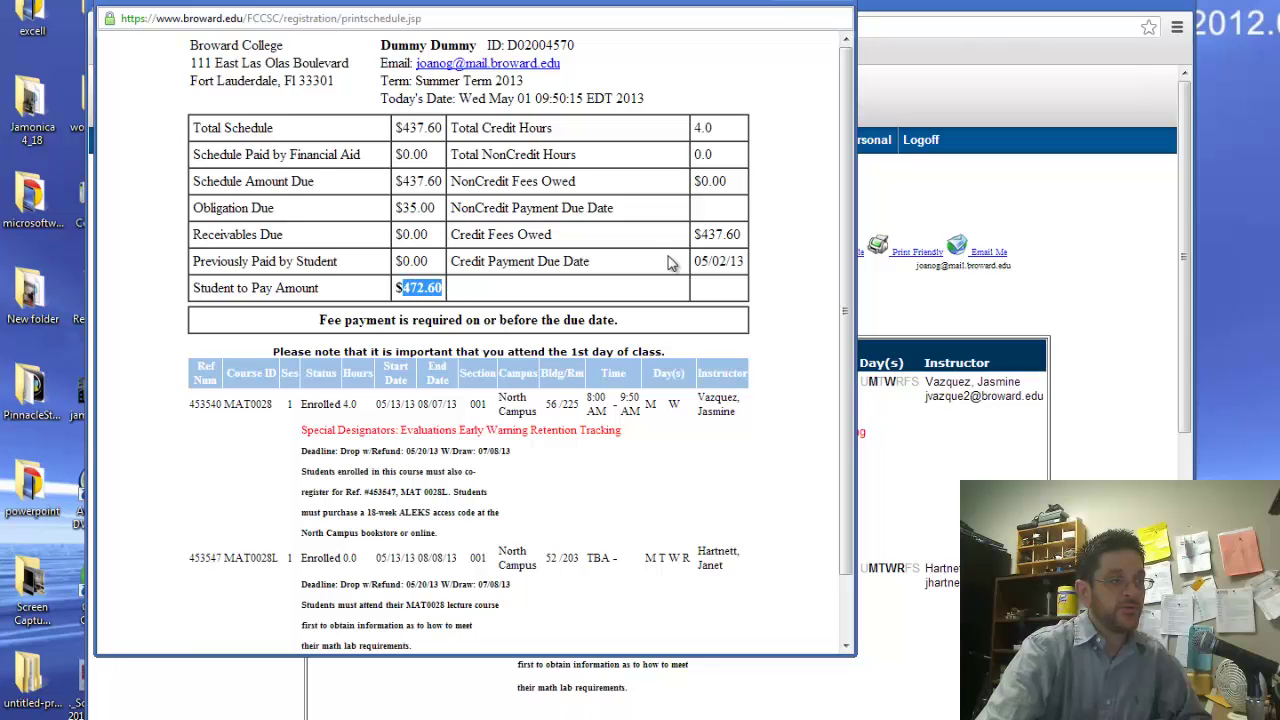
pyautogui.moveTo(695, 261); pyautogui.dragTo(755, 258)
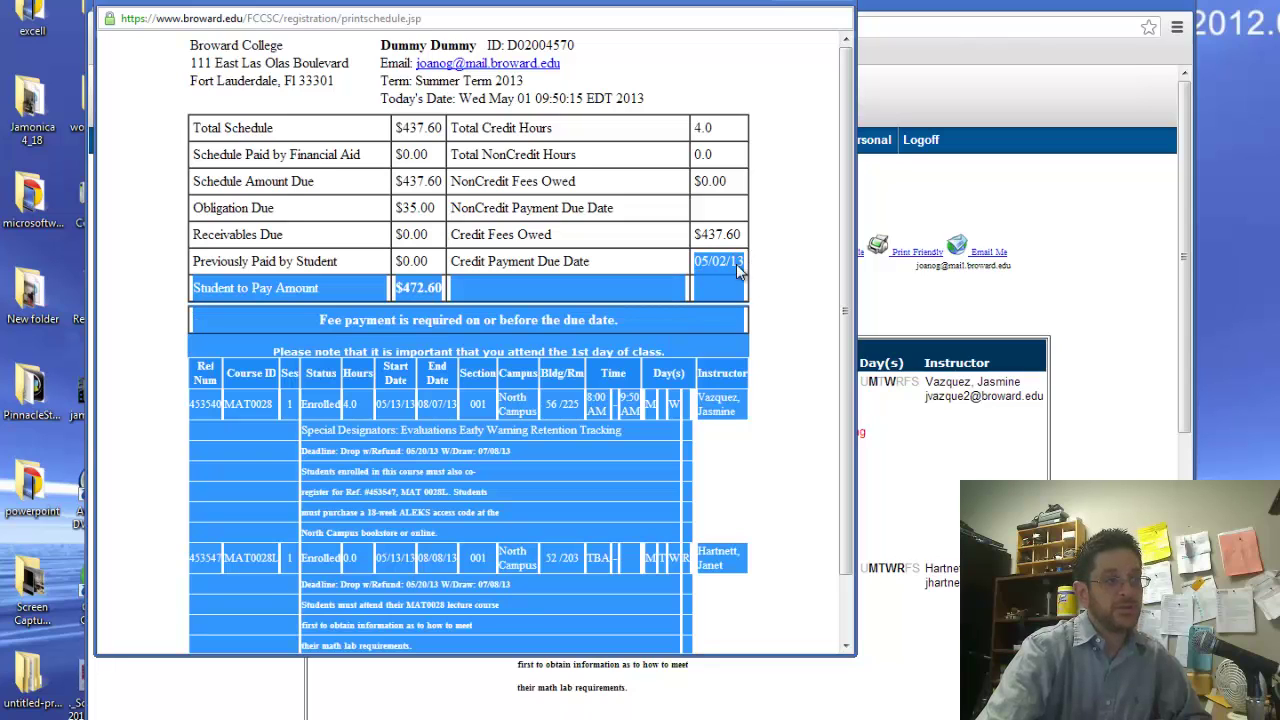
pyautogui.click(704, 261)
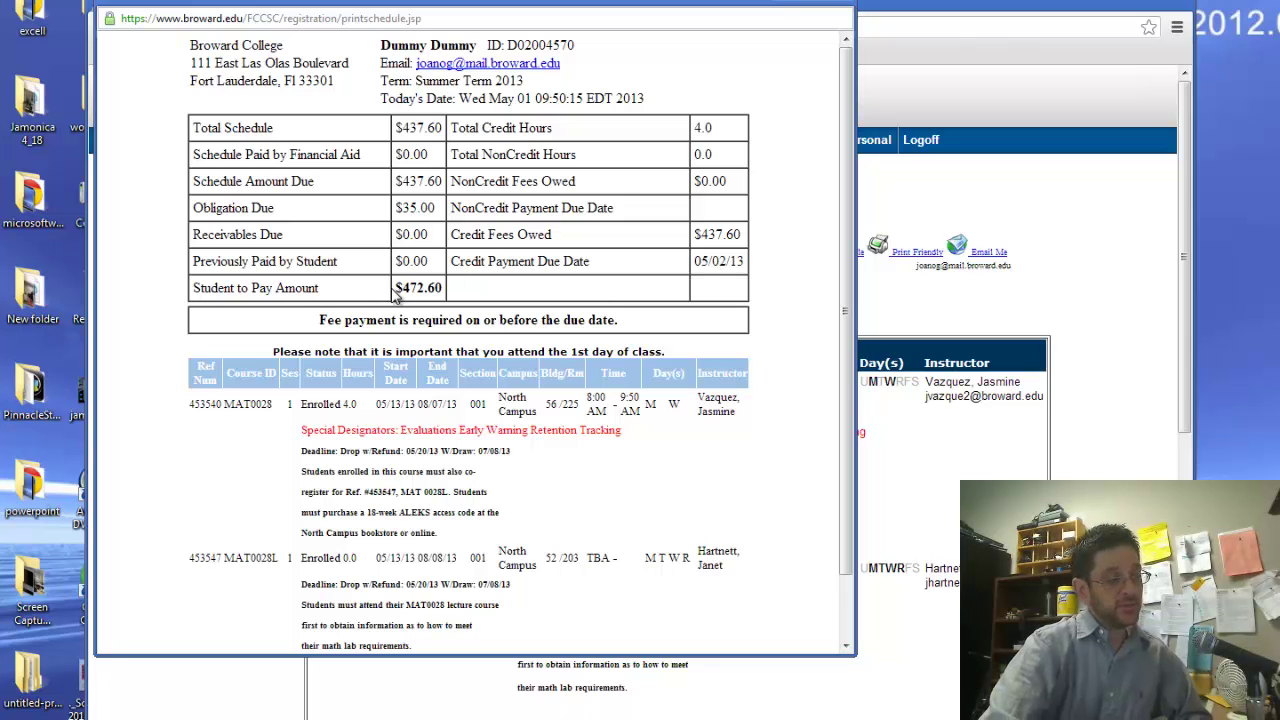
# Scroll through the printable schedule, then close its window
pyautogui.scroll(-2, 852, 355)
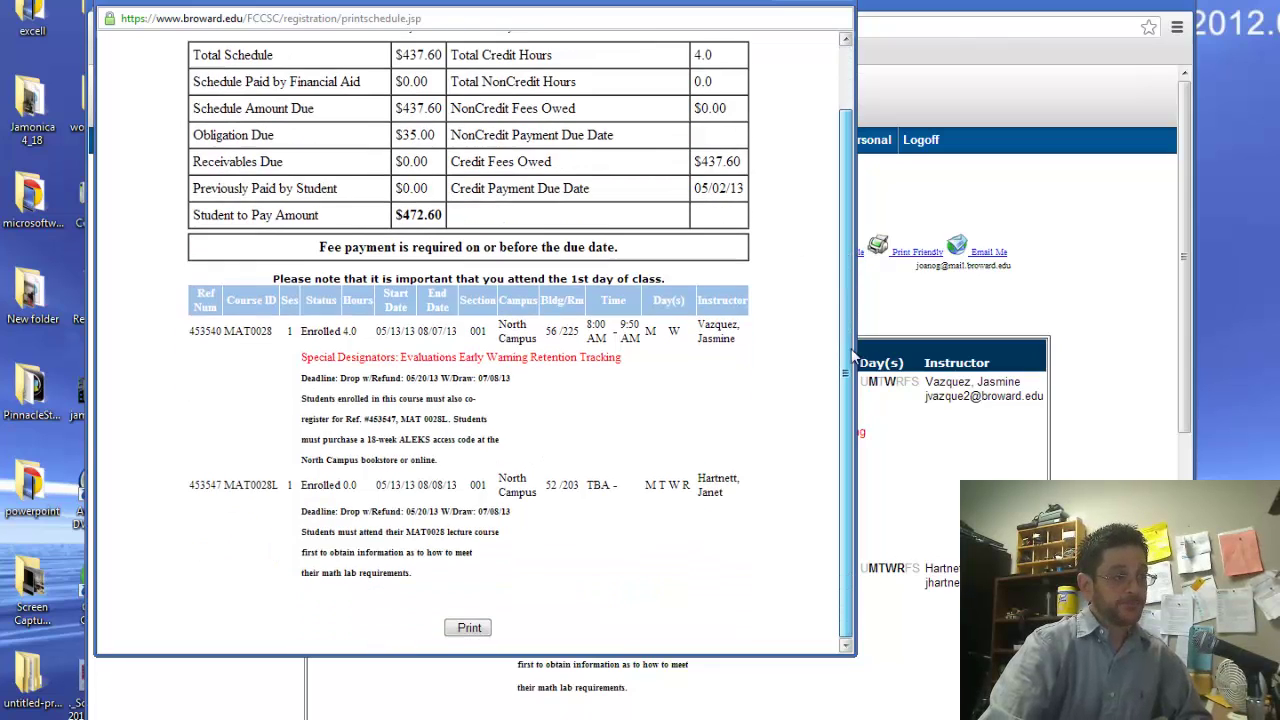
pyautogui.moveTo(853, 356); pyautogui.dragTo(853, 202)
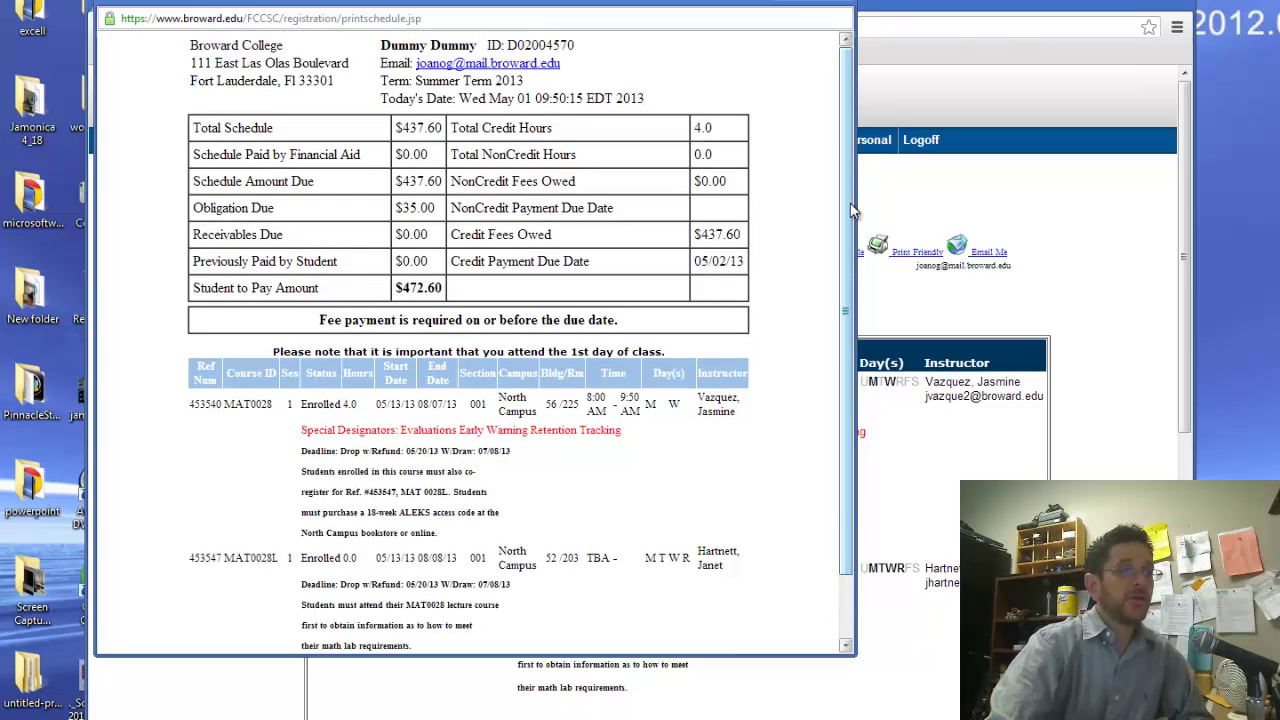
pyautogui.moveTo(852, 214); pyautogui.dragTo(878, 352)
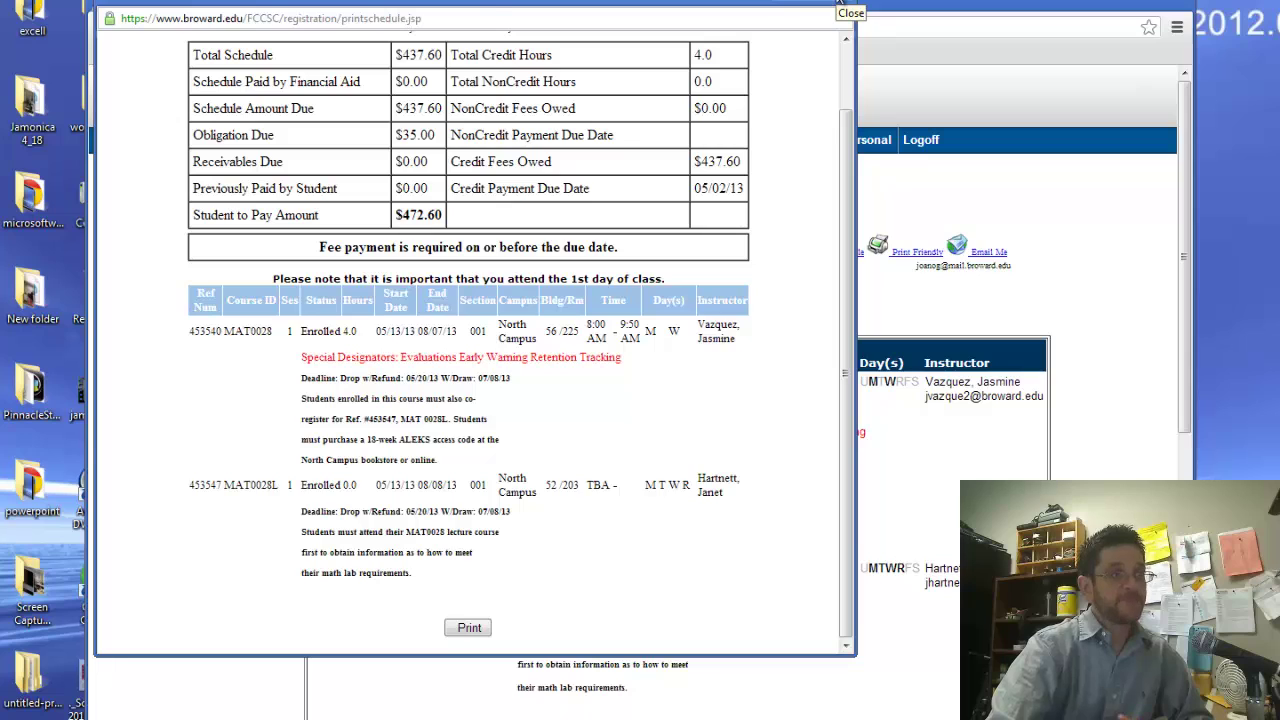
pyautogui.click(840, 4)
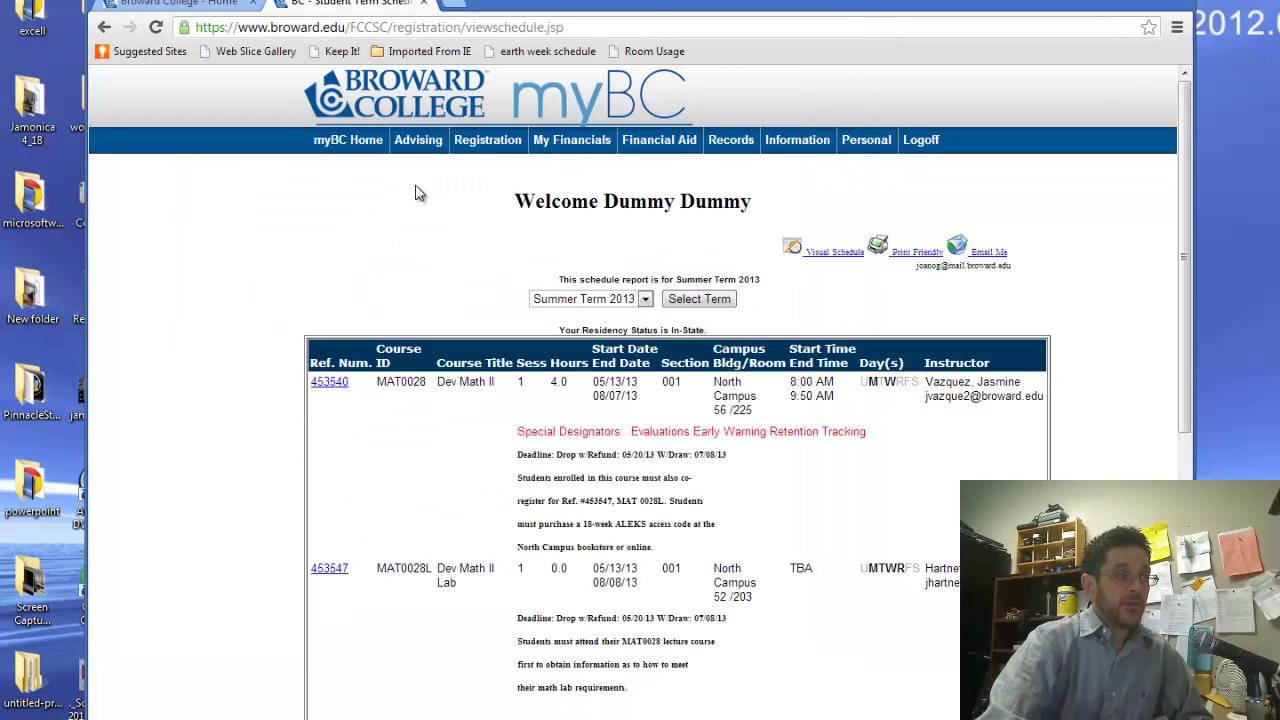
# Open Add/Drop registration for the Fall 2013 term
pyautogui.moveTo(482, 144)
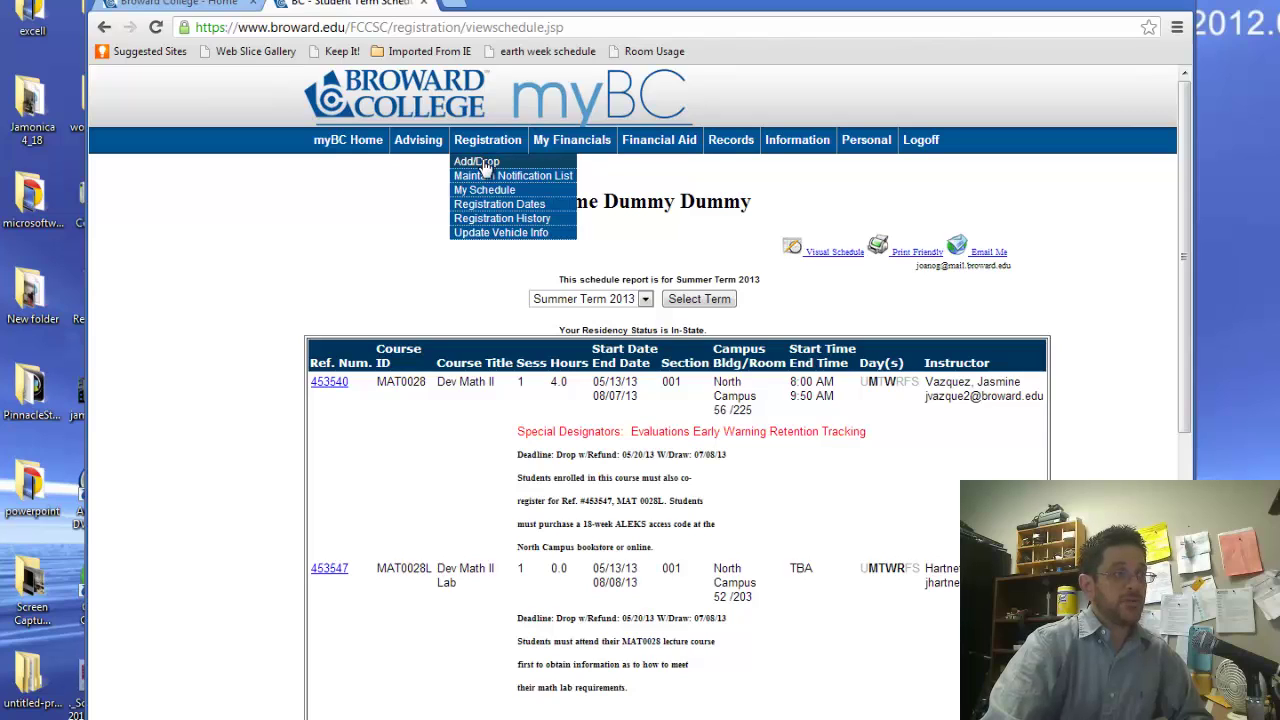
pyautogui.click(480, 162)
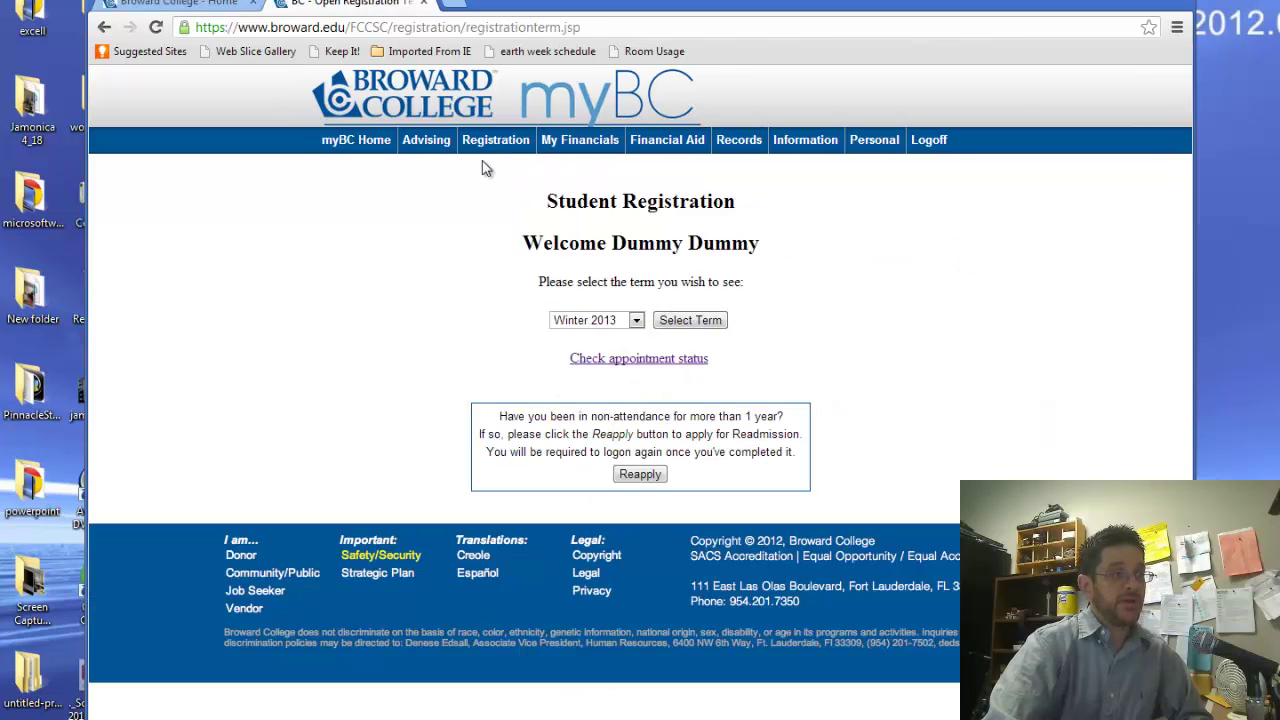
pyautogui.click(636, 320)
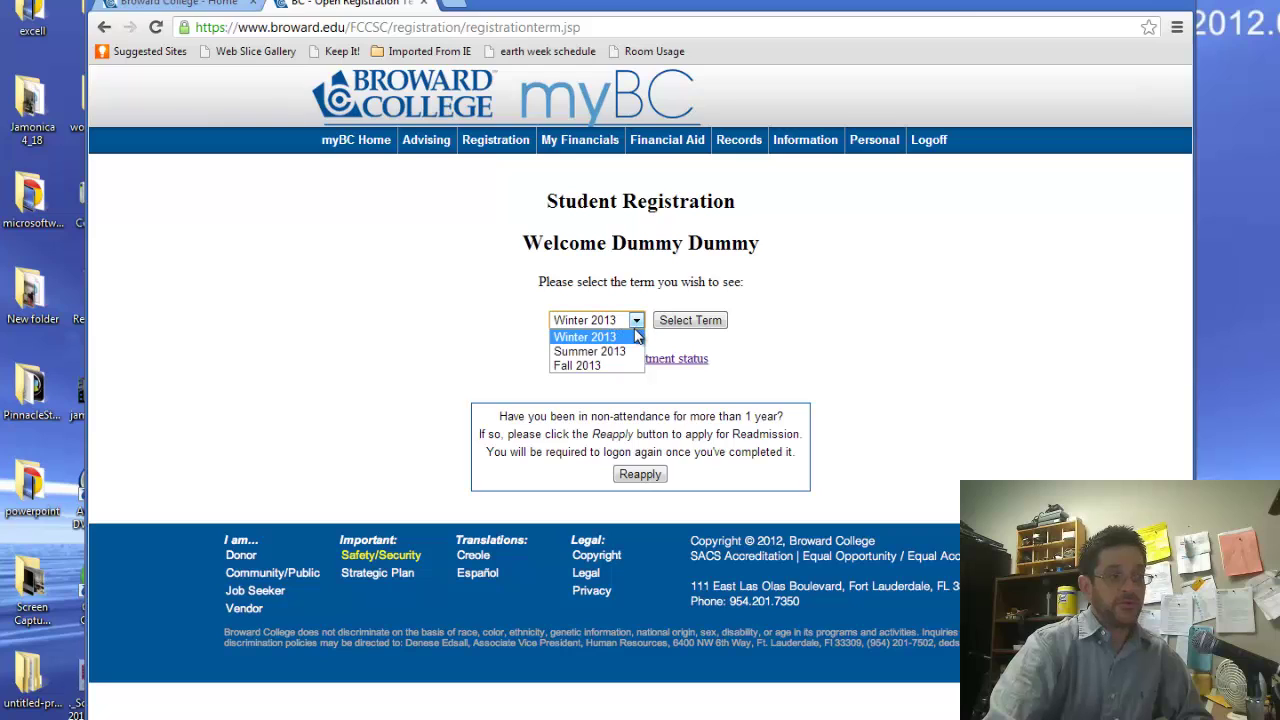
pyautogui.click(578, 366)
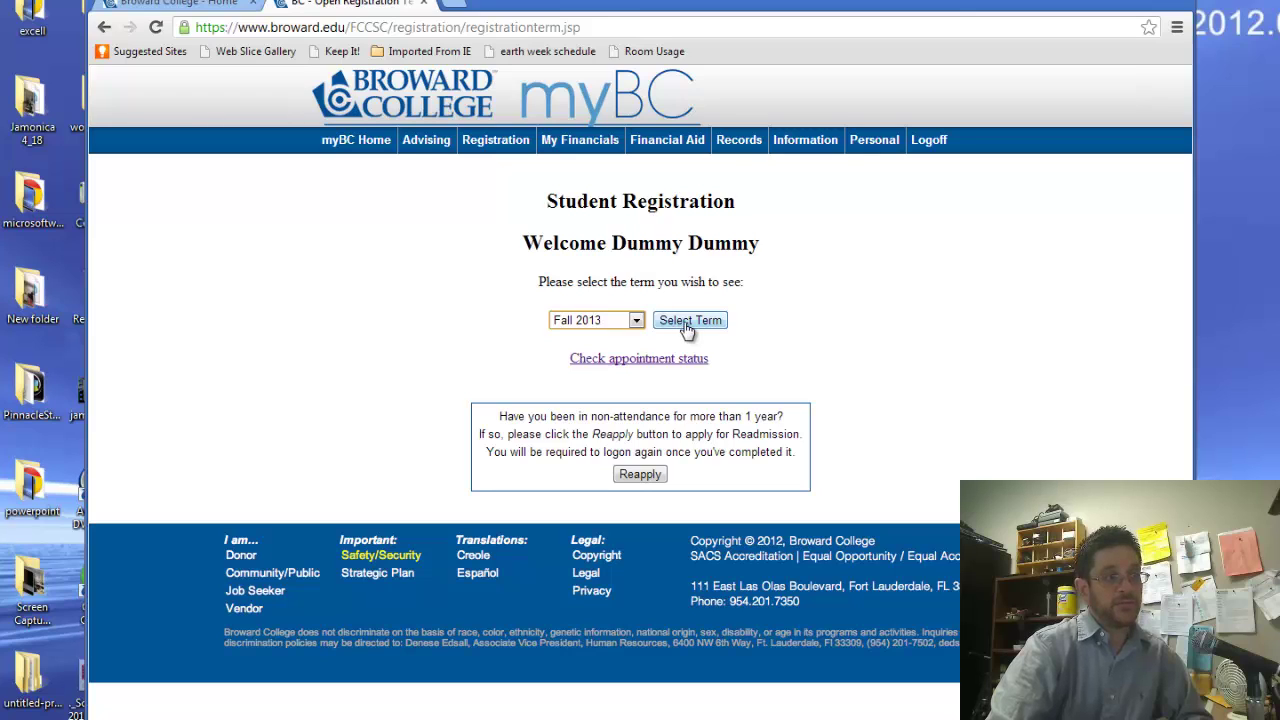
pyautogui.click(689, 321)
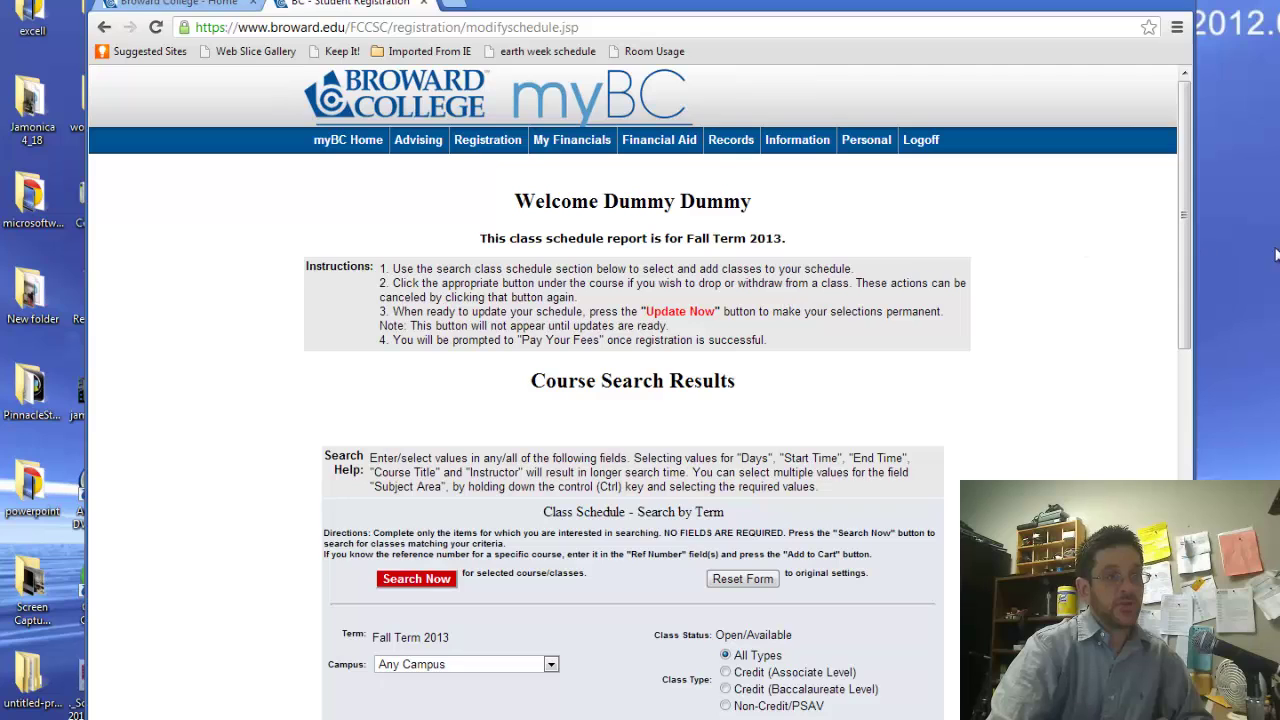
# Set the campus to North, import ENC1101 from the EdPlan, and add cgs1060c
pyautogui.moveTo(1183, 272); pyautogui.dragTo(1188, 418)
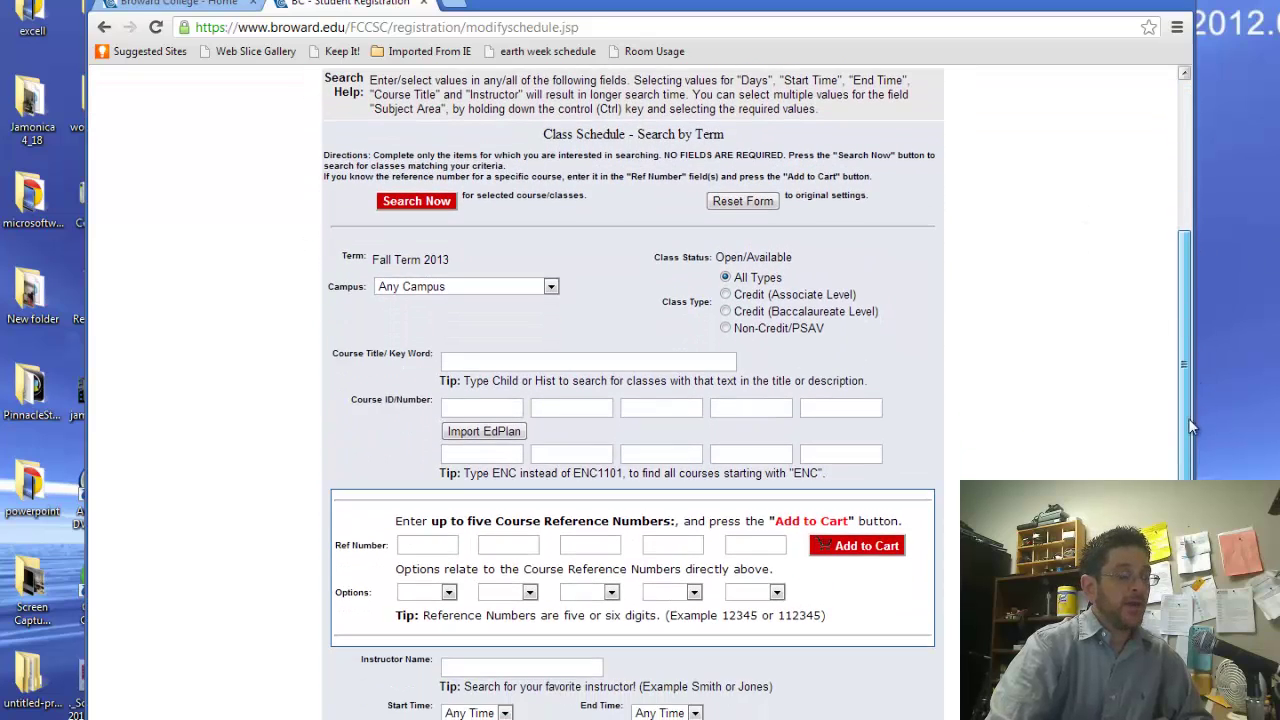
pyautogui.click(429, 289)
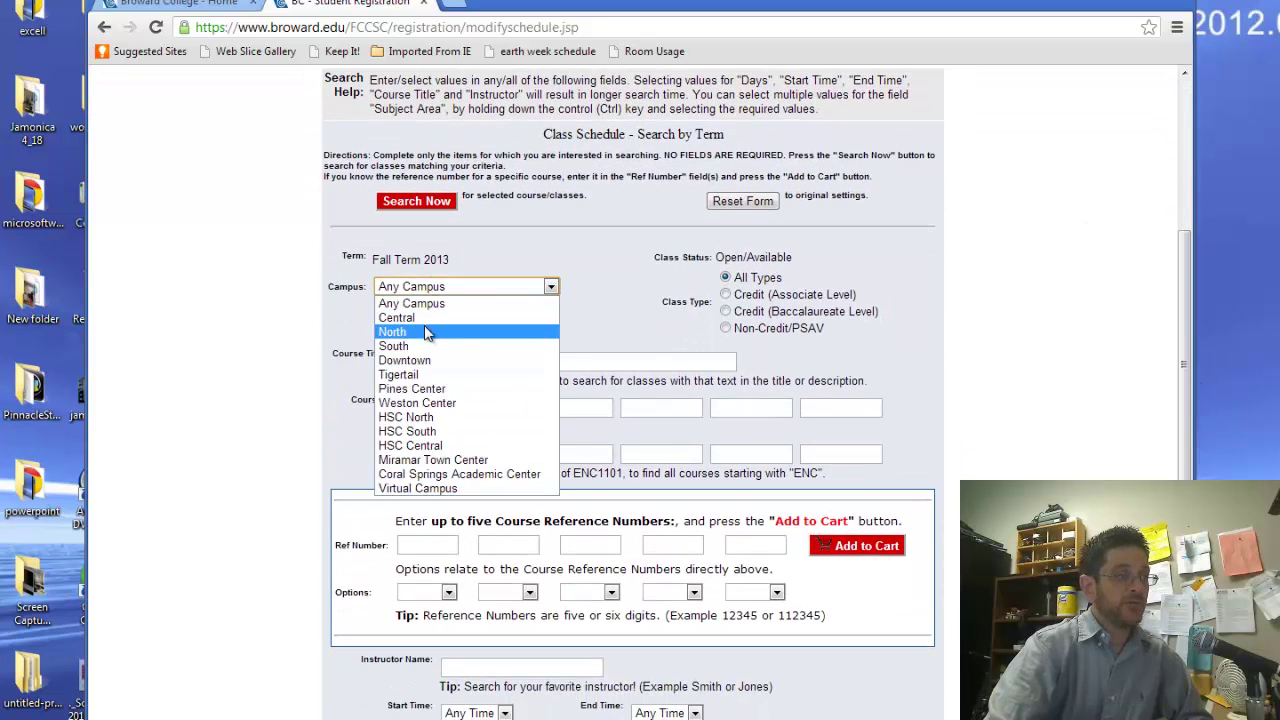
pyautogui.click(424, 326)
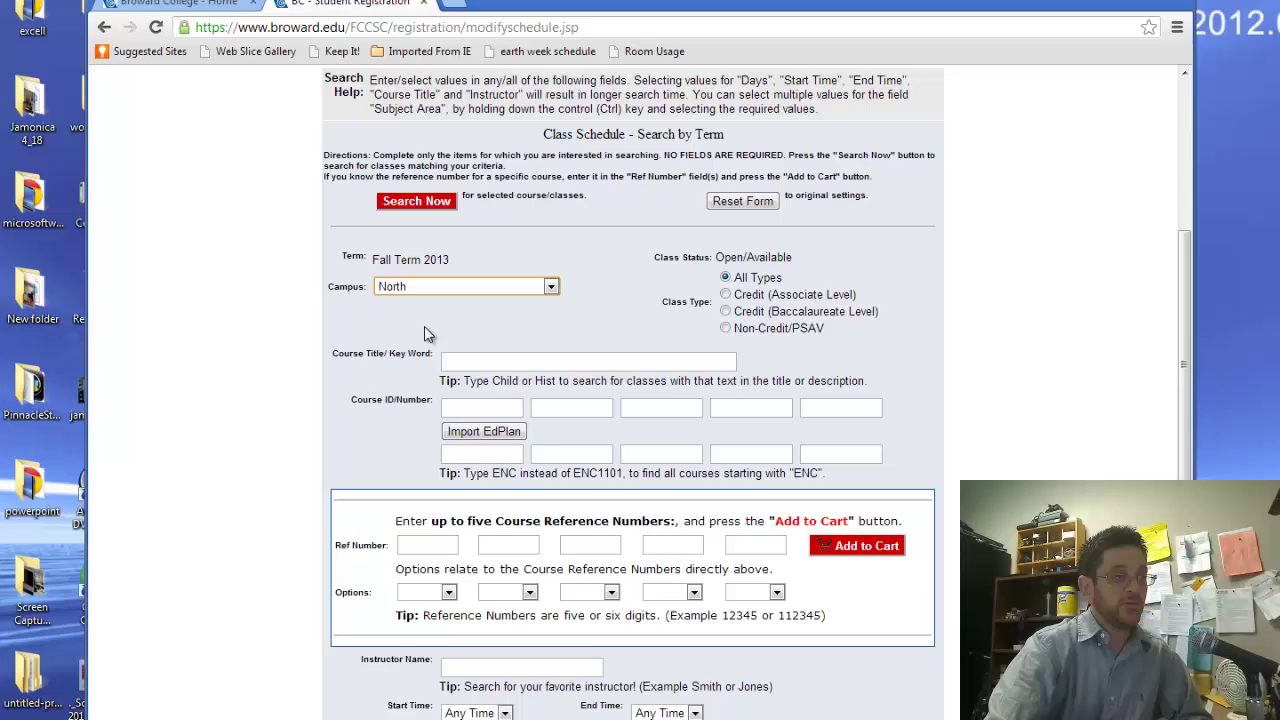
pyautogui.click(480, 438)
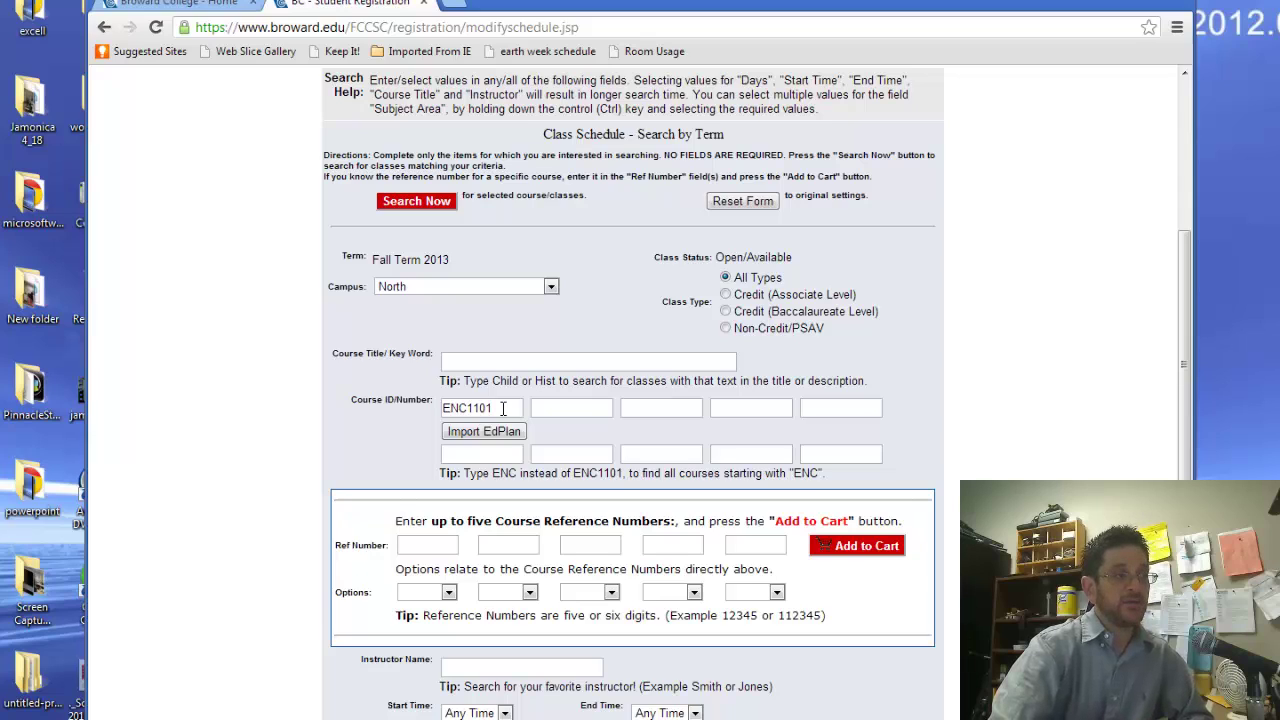
pyautogui.click(503, 408)
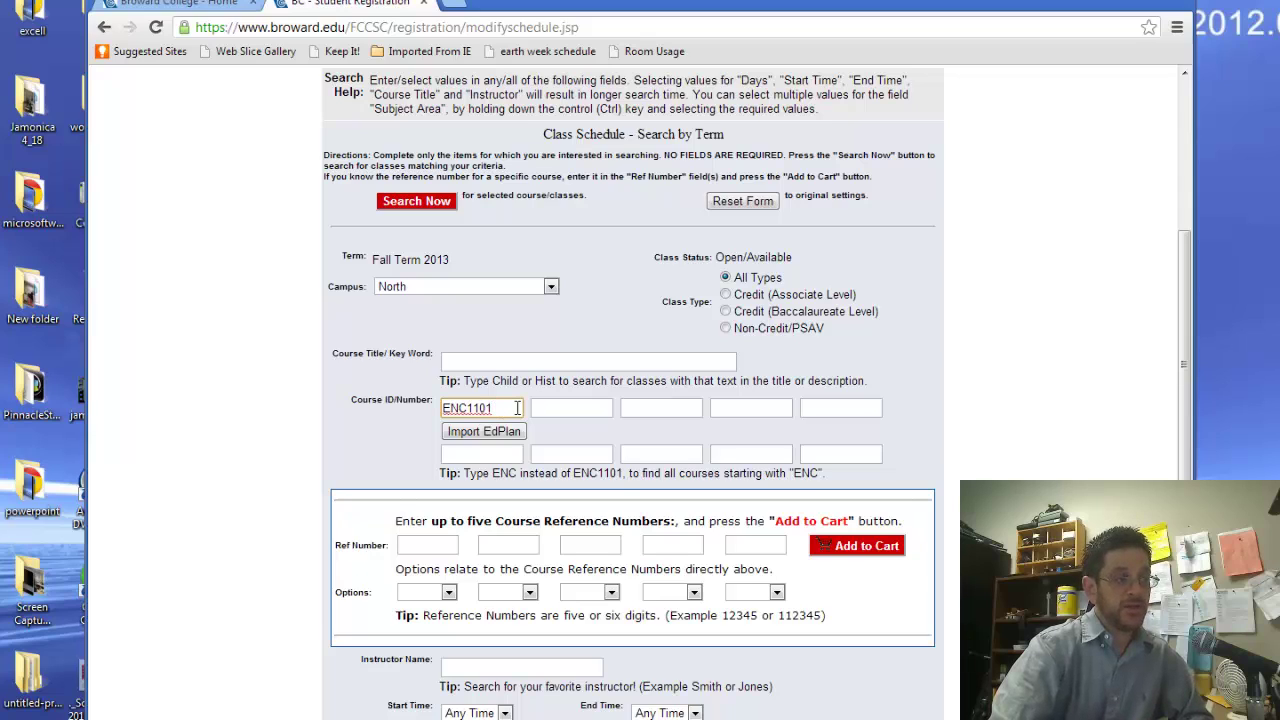
pyautogui.click(540, 408)
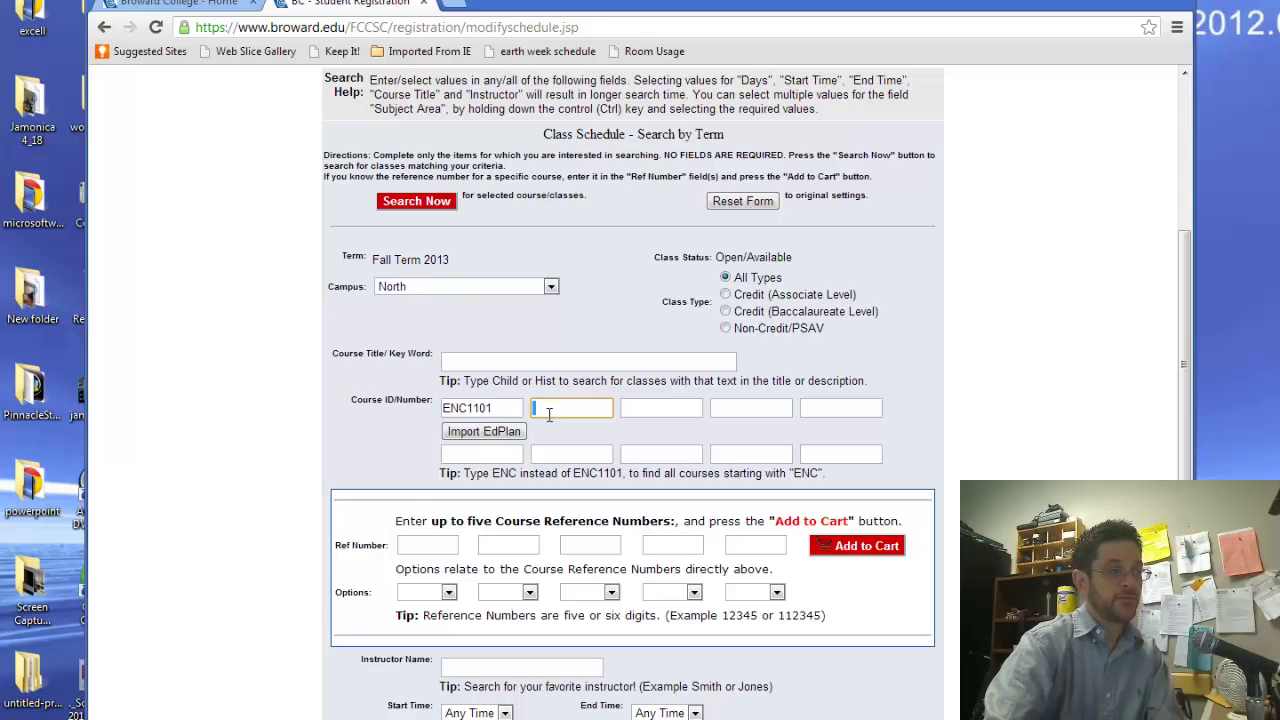
pyautogui.write('cgs1060')
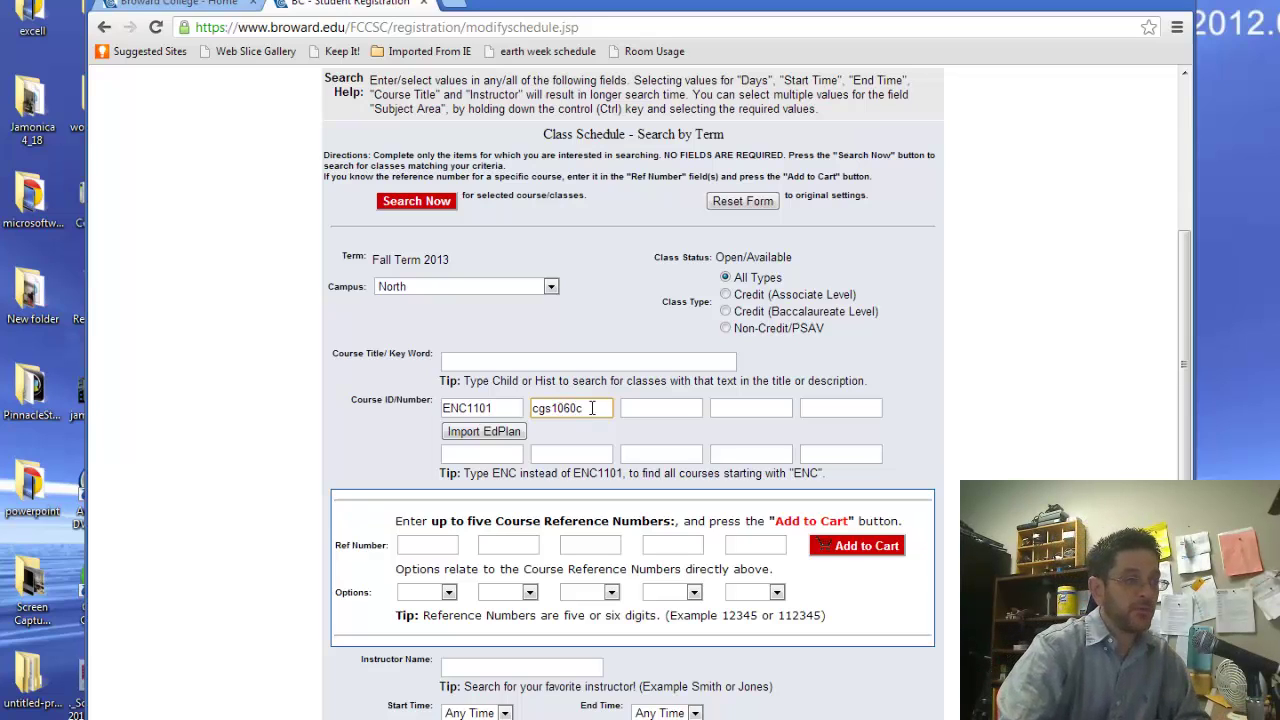
pyautogui.write('c')
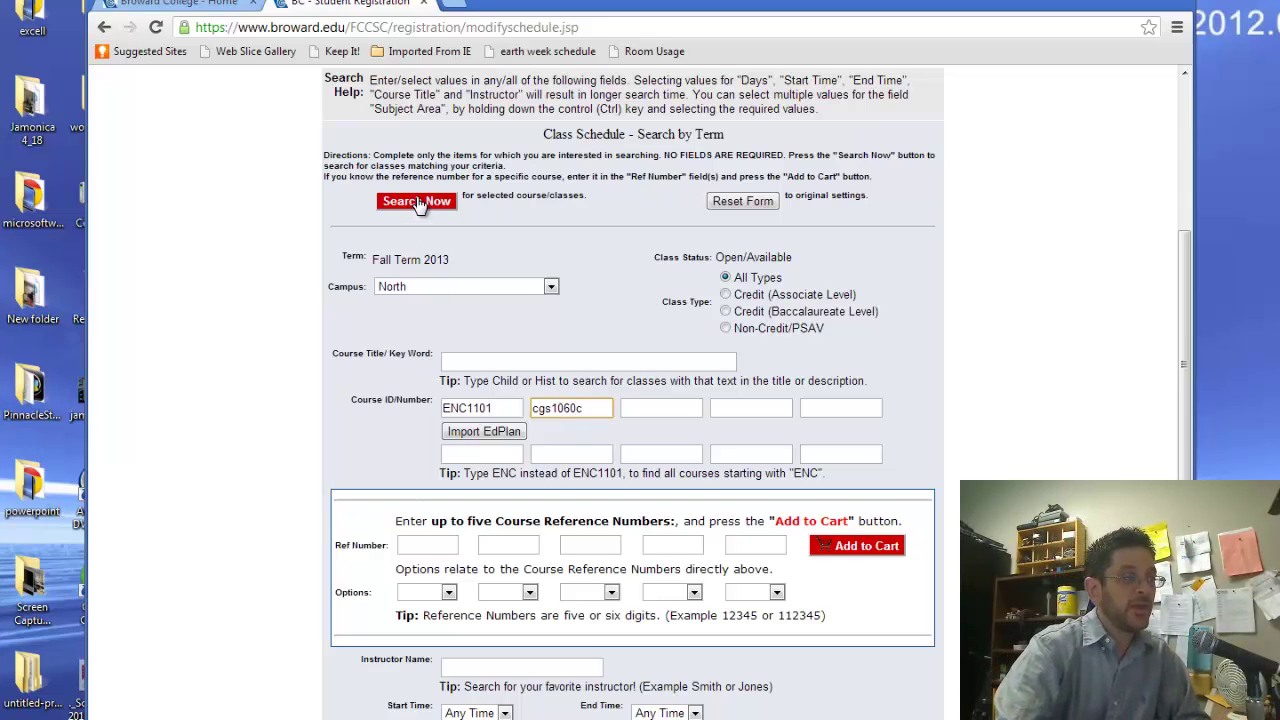
# Run the course search and note the Honors Option designation on section 460518
pyautogui.click(418, 205)
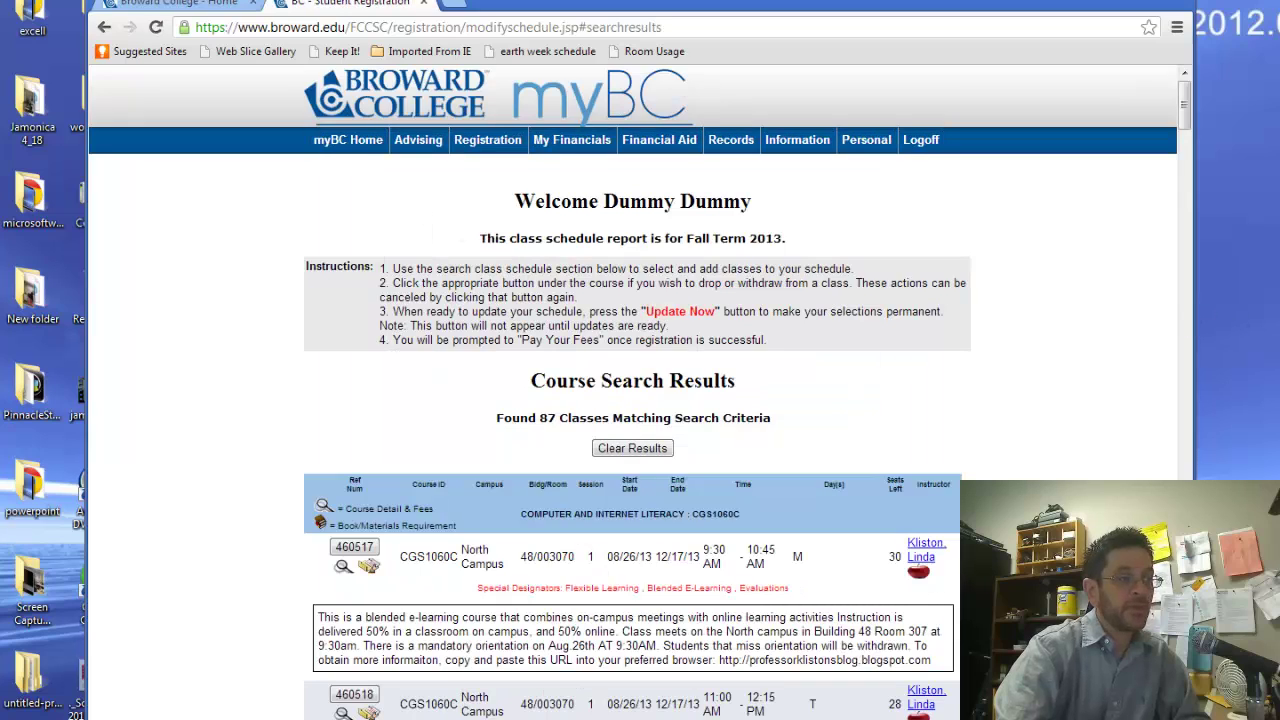
pyautogui.scroll(-4, 1183, 140)
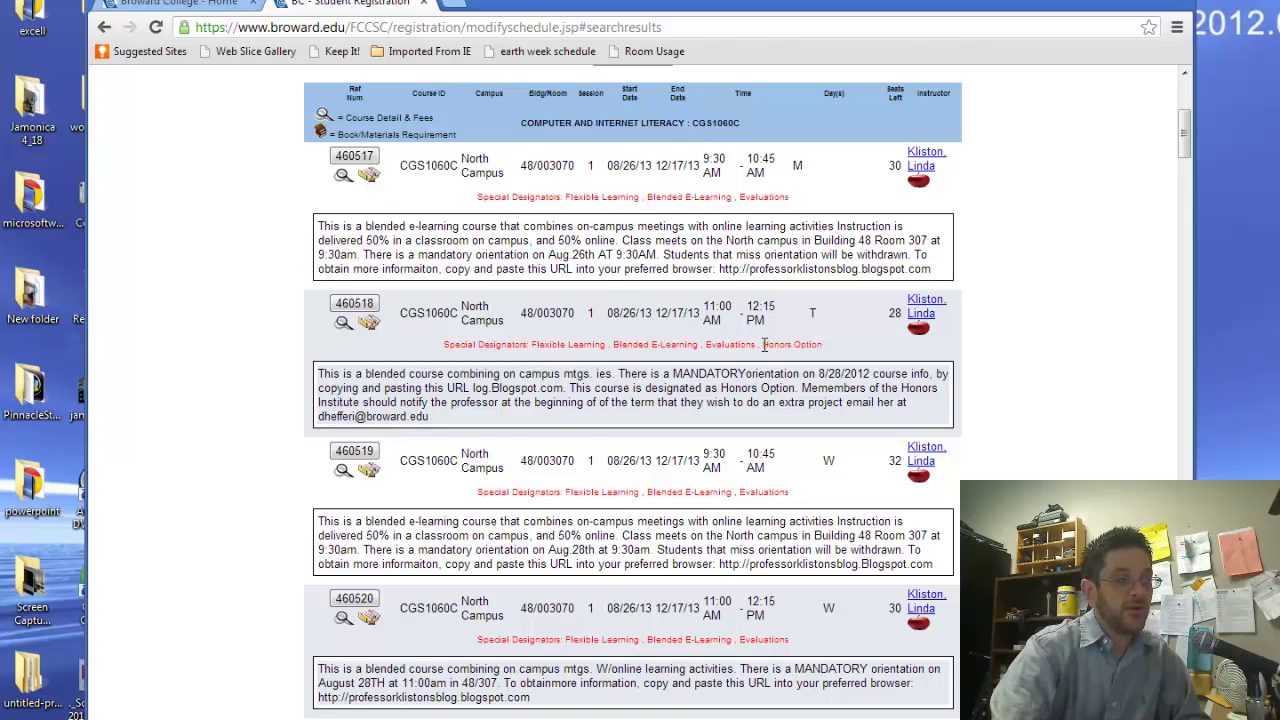
pyautogui.moveTo(763, 344); pyautogui.dragTo(830, 346)
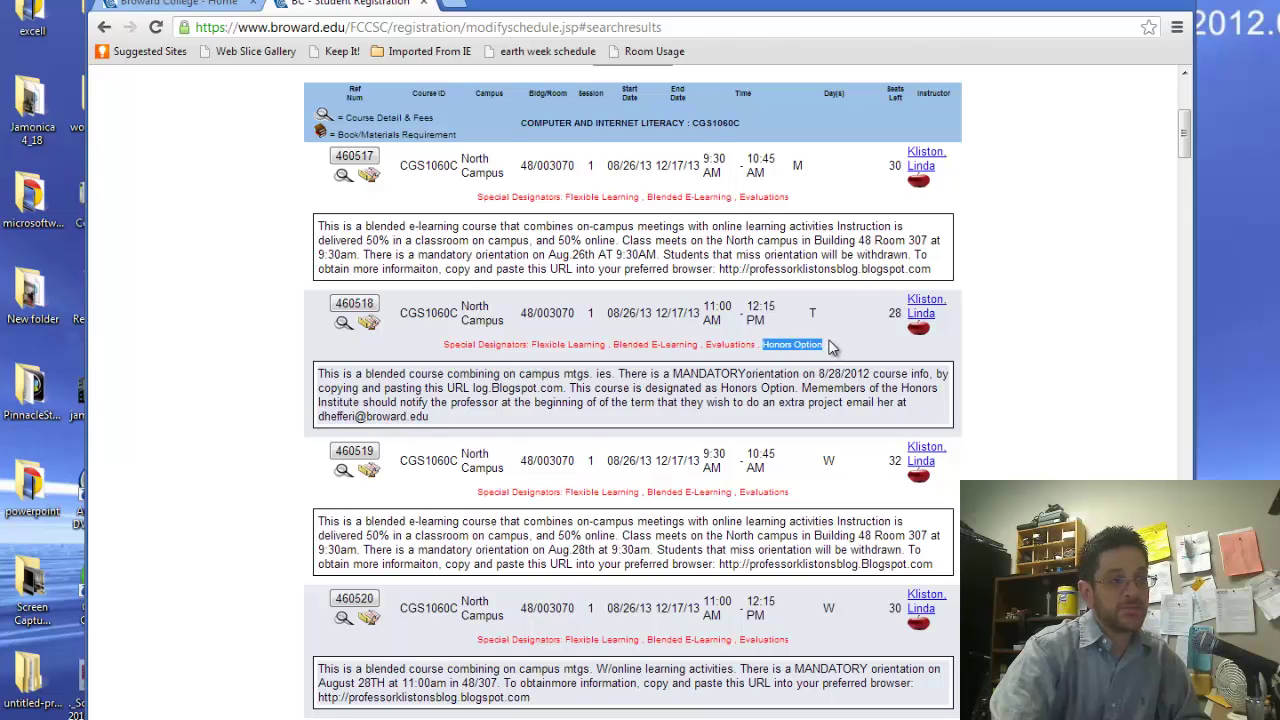
pyautogui.click(797, 347)
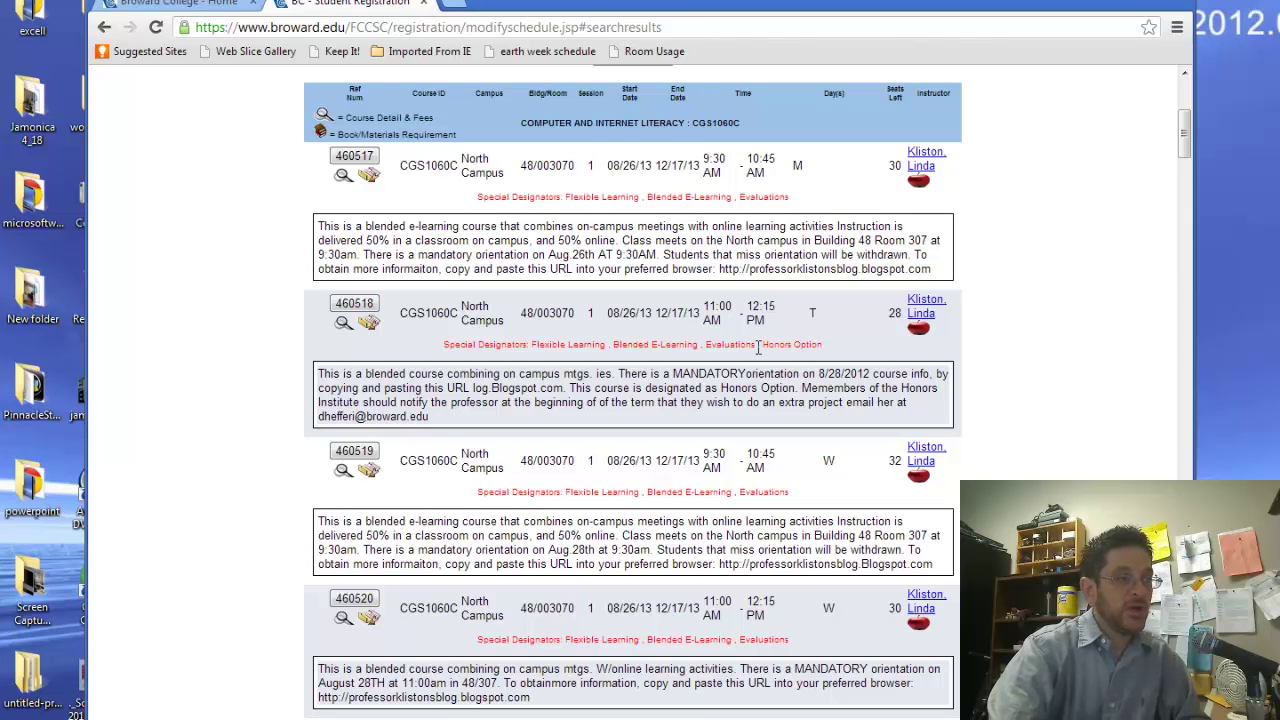
# Check section 460517's Monday meeting day and time in the results
pyautogui.moveTo(1183, 156); pyautogui.dragTo(1232, 141)
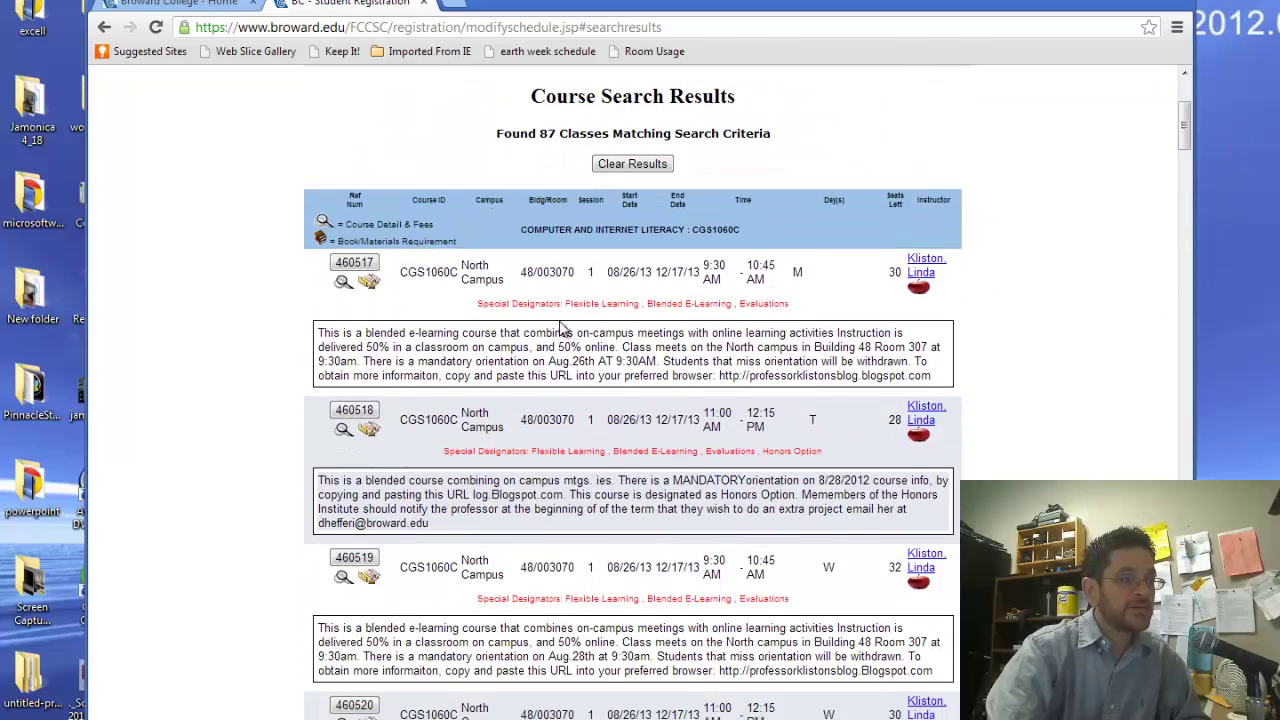
pyautogui.doubleClick(801, 272)
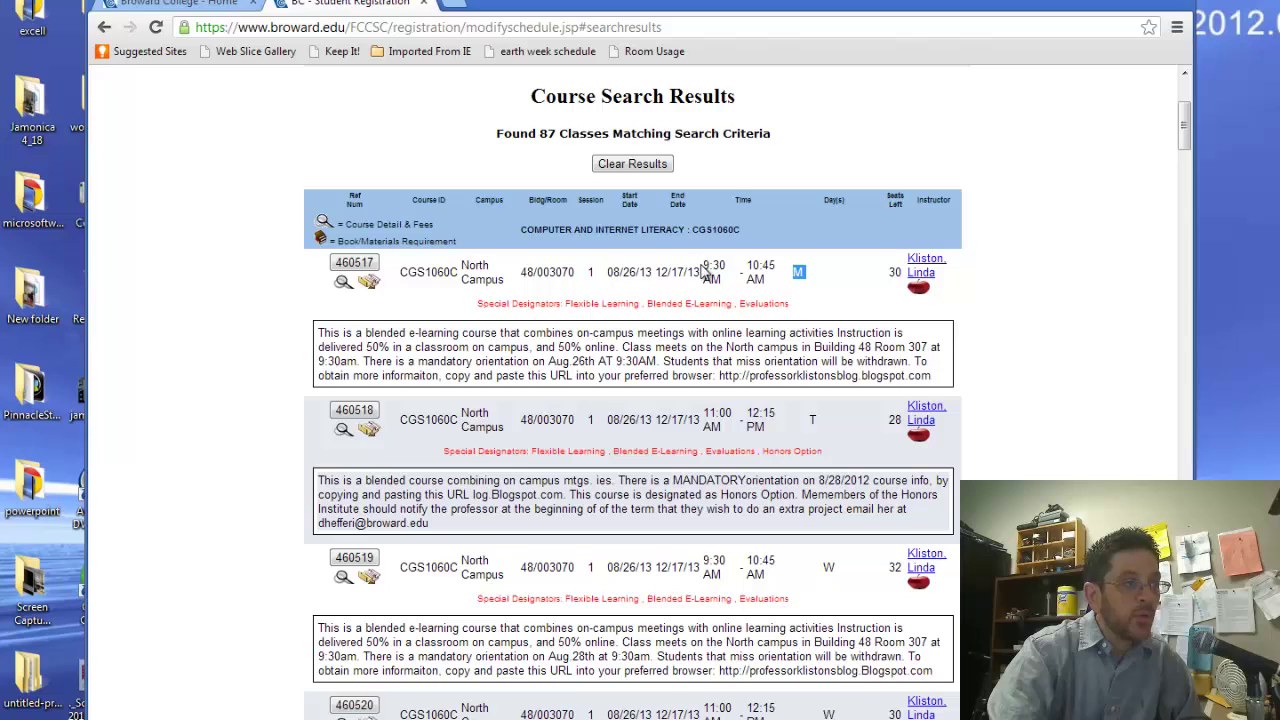
pyautogui.moveTo(706, 265); pyautogui.dragTo(774, 264)
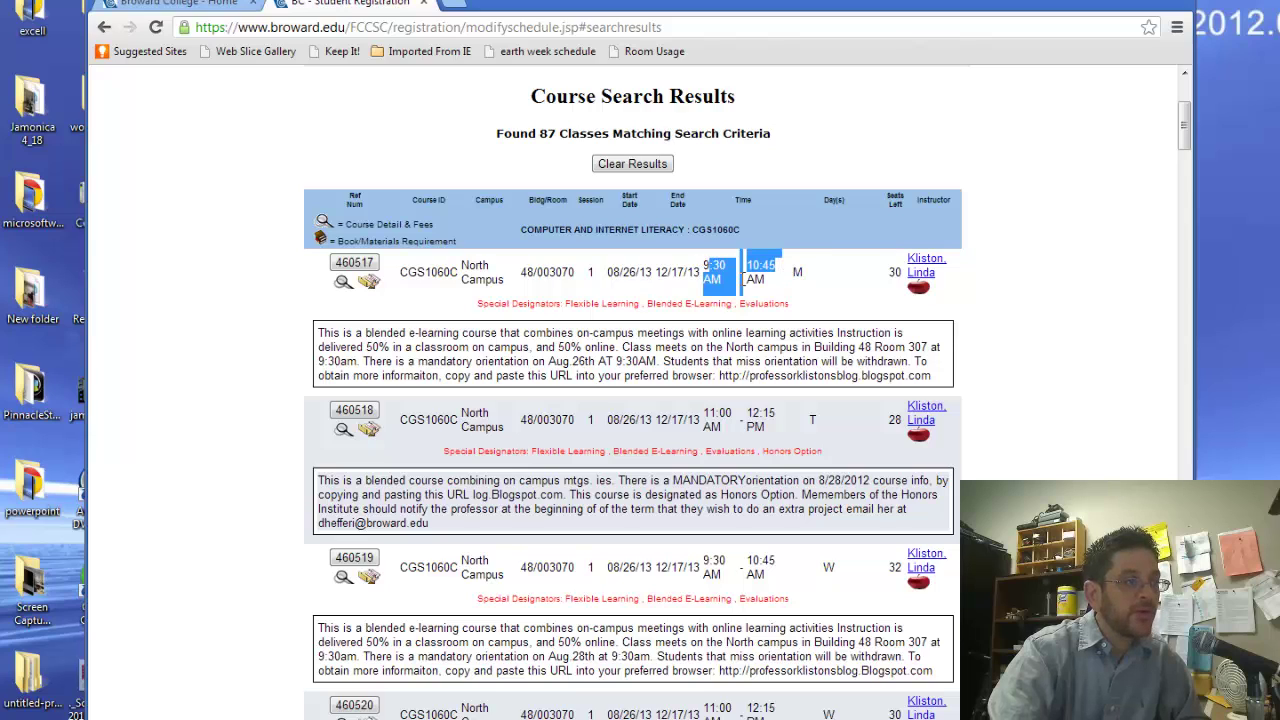
pyautogui.moveTo(661, 288); pyautogui.dragTo(653, 285)
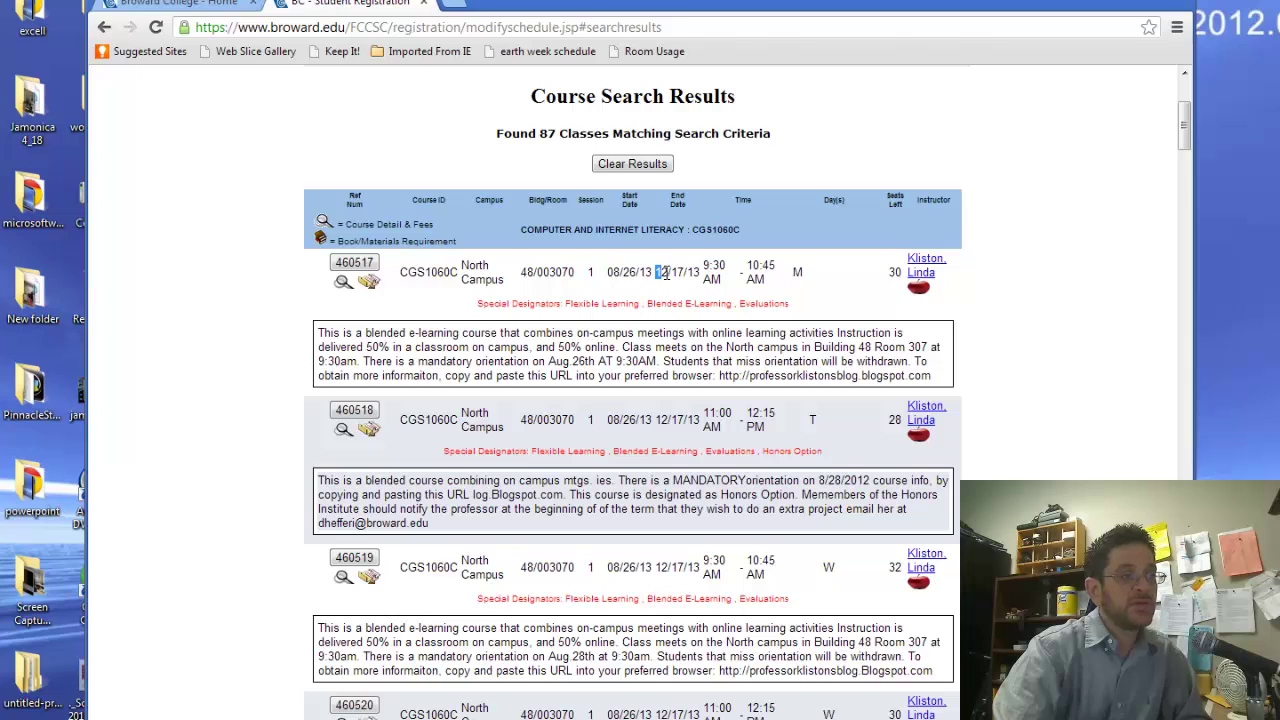
# Add CGS1060C section 460517 to the Fall 2013 schedule as a pending addition
pyautogui.click(352, 263)
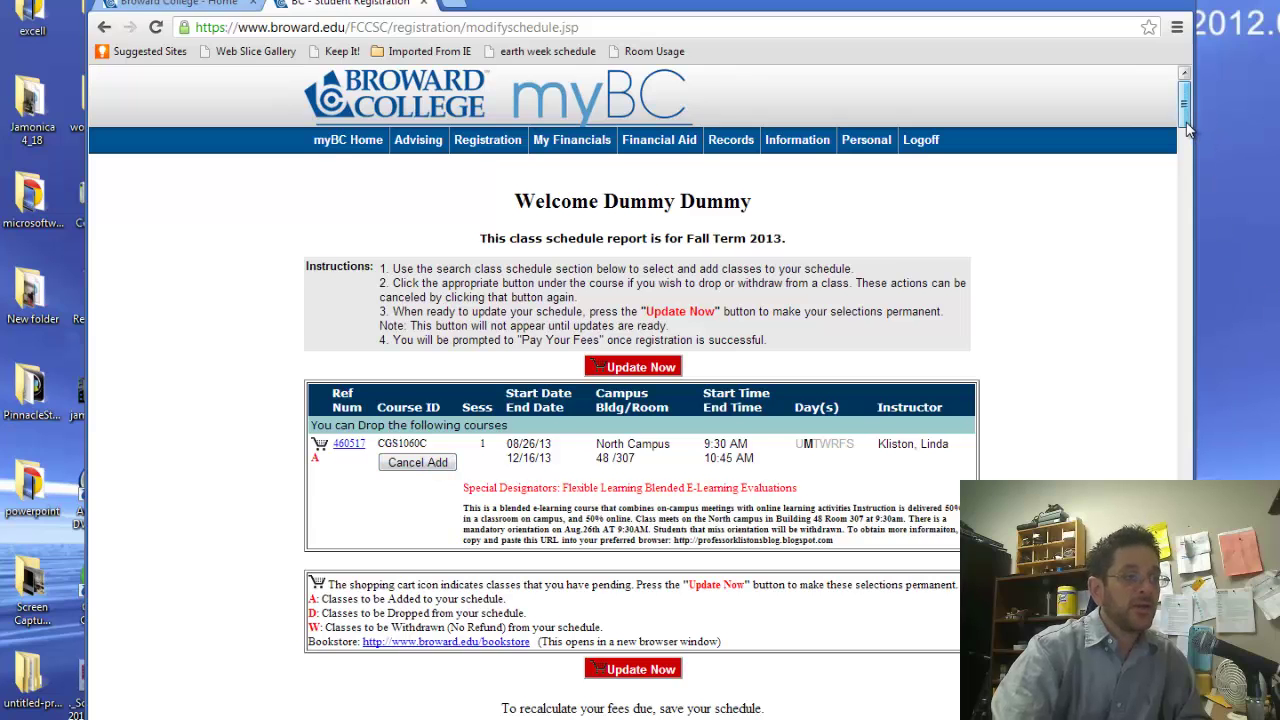
pyautogui.moveTo(1187, 128); pyautogui.dragTo(1191, 150)
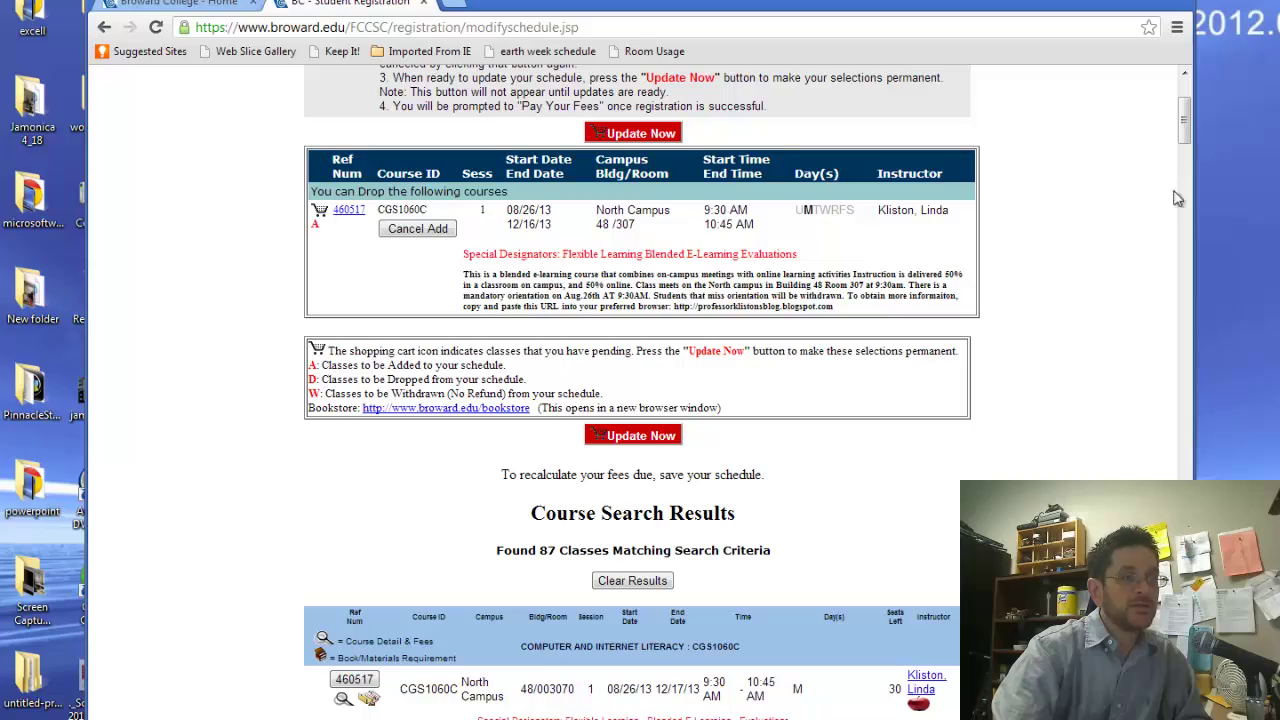
pyautogui.moveTo(1188, 145); pyautogui.dragTo(1257, 366)
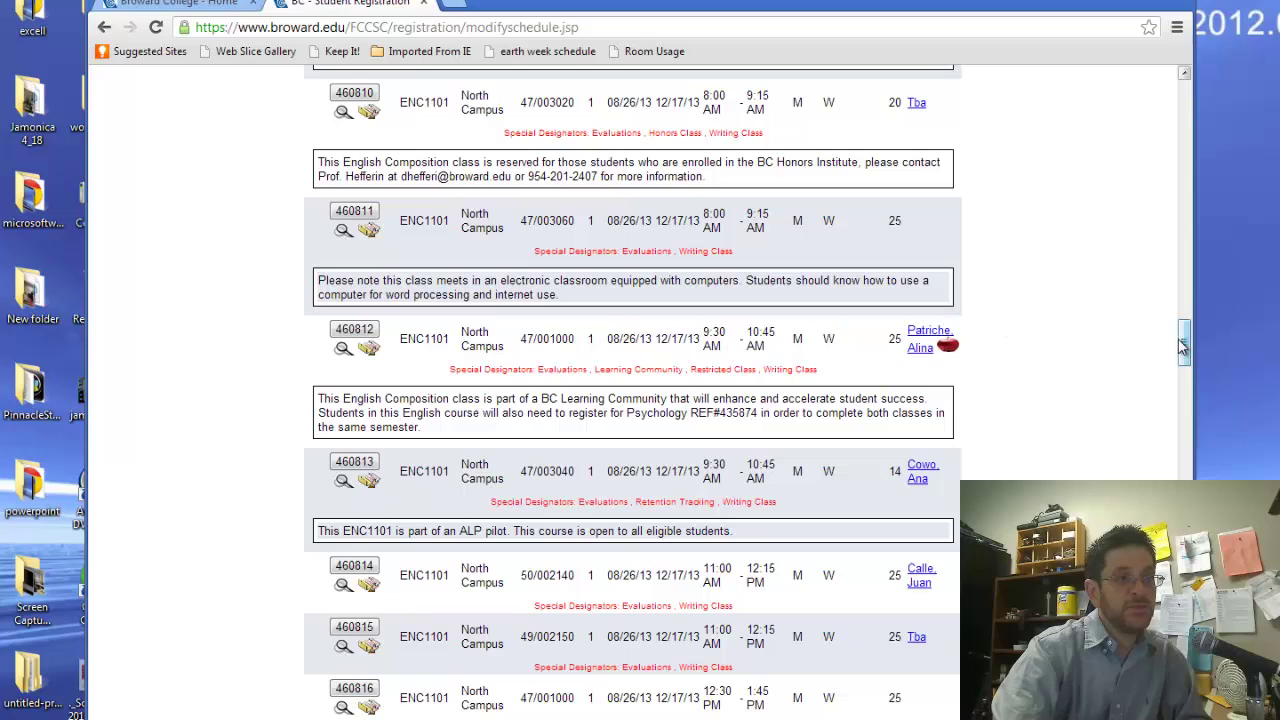
# Add ENC1101 section 460824 to the schedule as a pending addition
pyautogui.scroll(-15, 1183, 345)
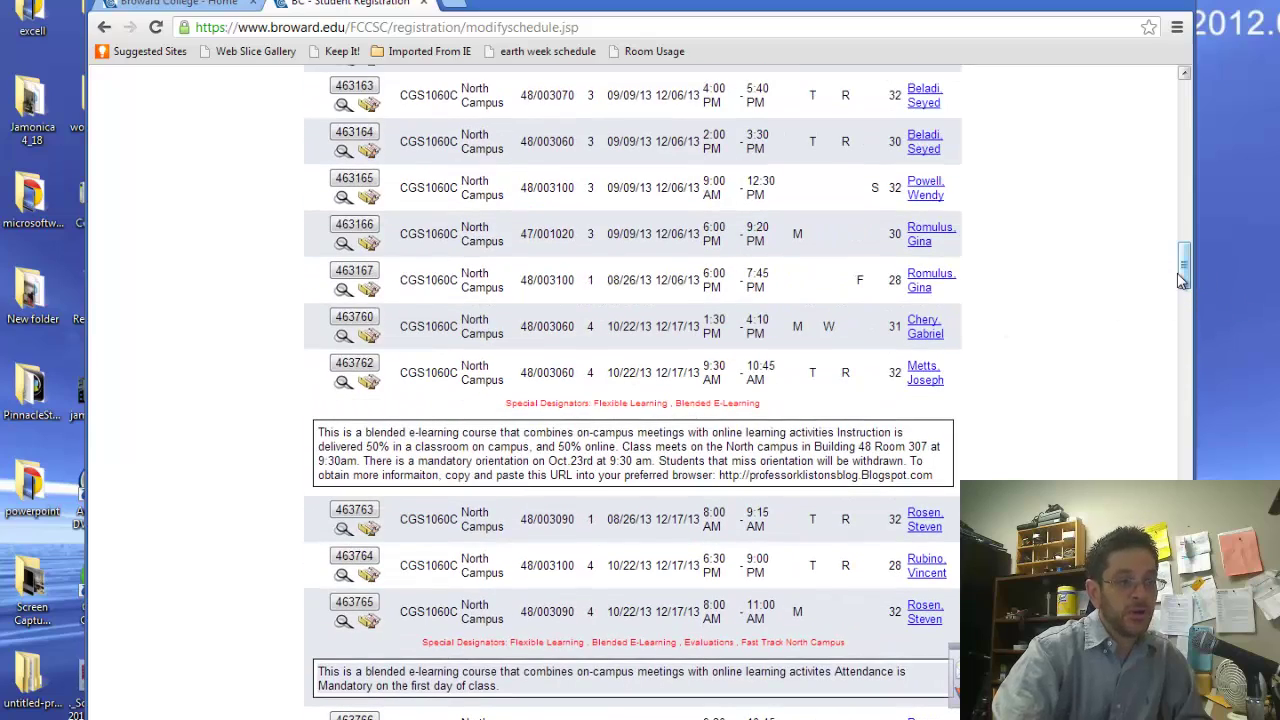
pyautogui.moveTo(1182, 280); pyautogui.dragTo(1190, 340)
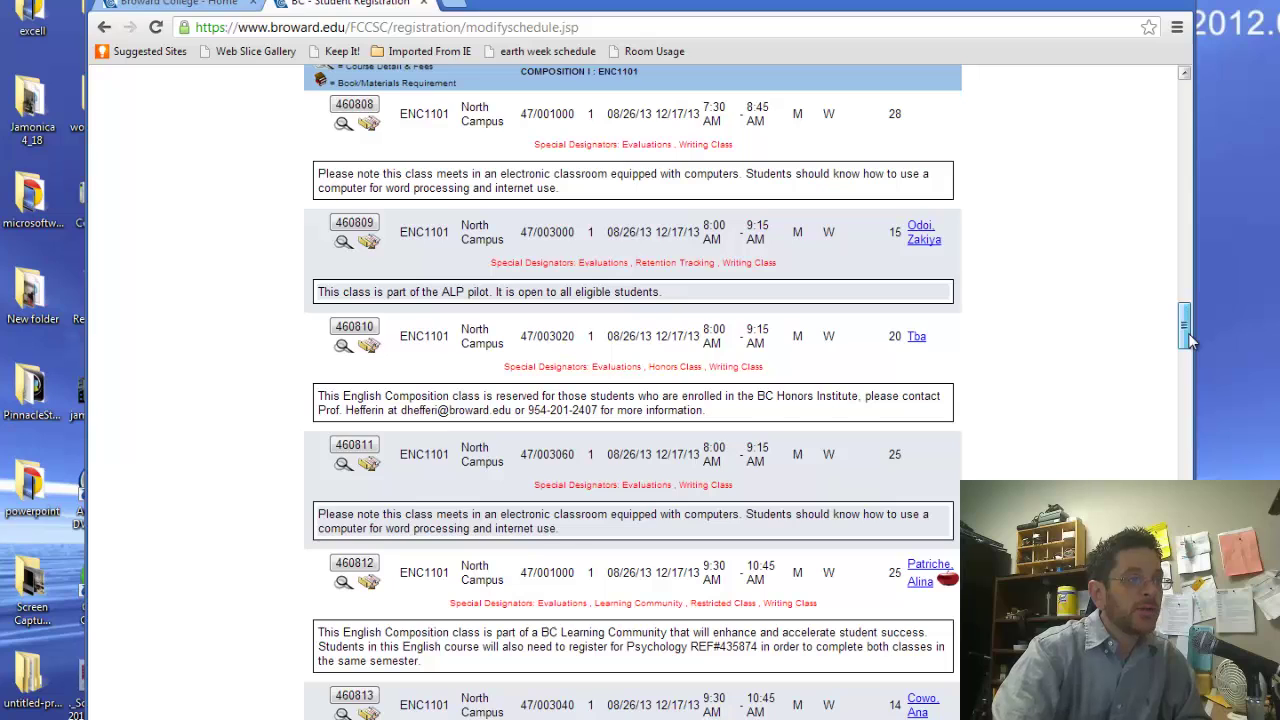
pyautogui.moveTo(1188, 340); pyautogui.dragTo(1201, 421)
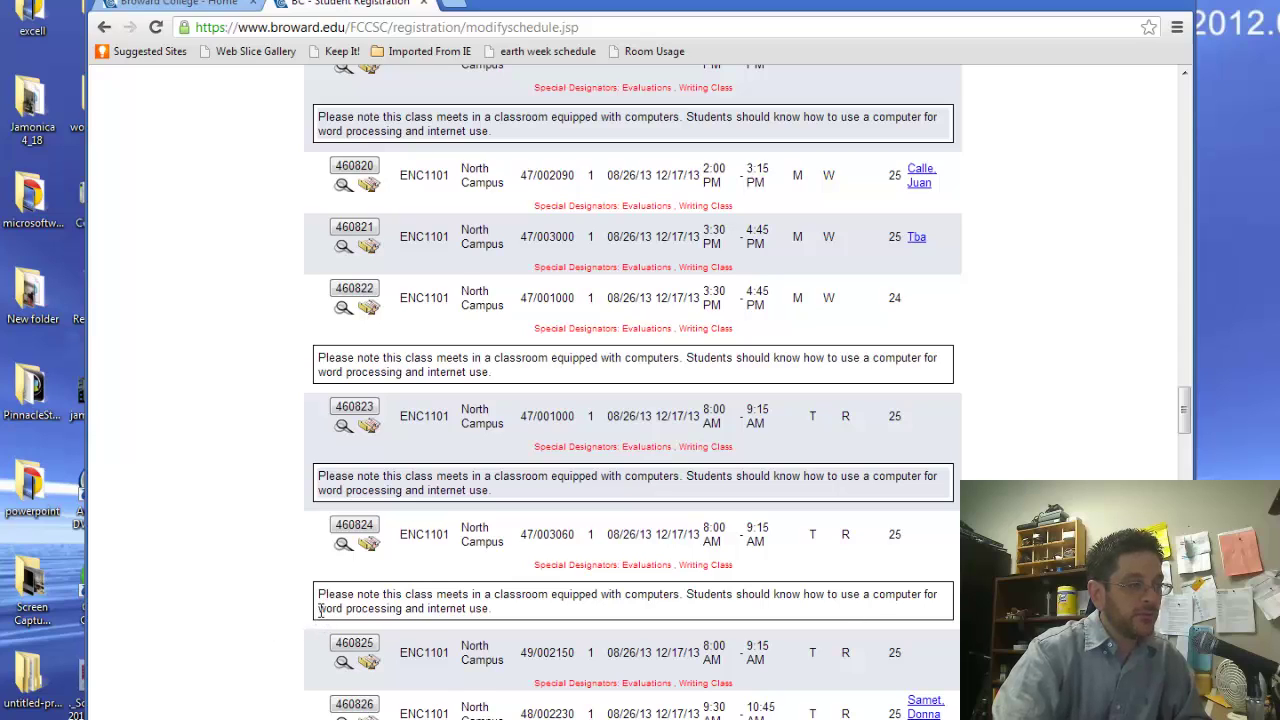
pyautogui.click(354, 527)
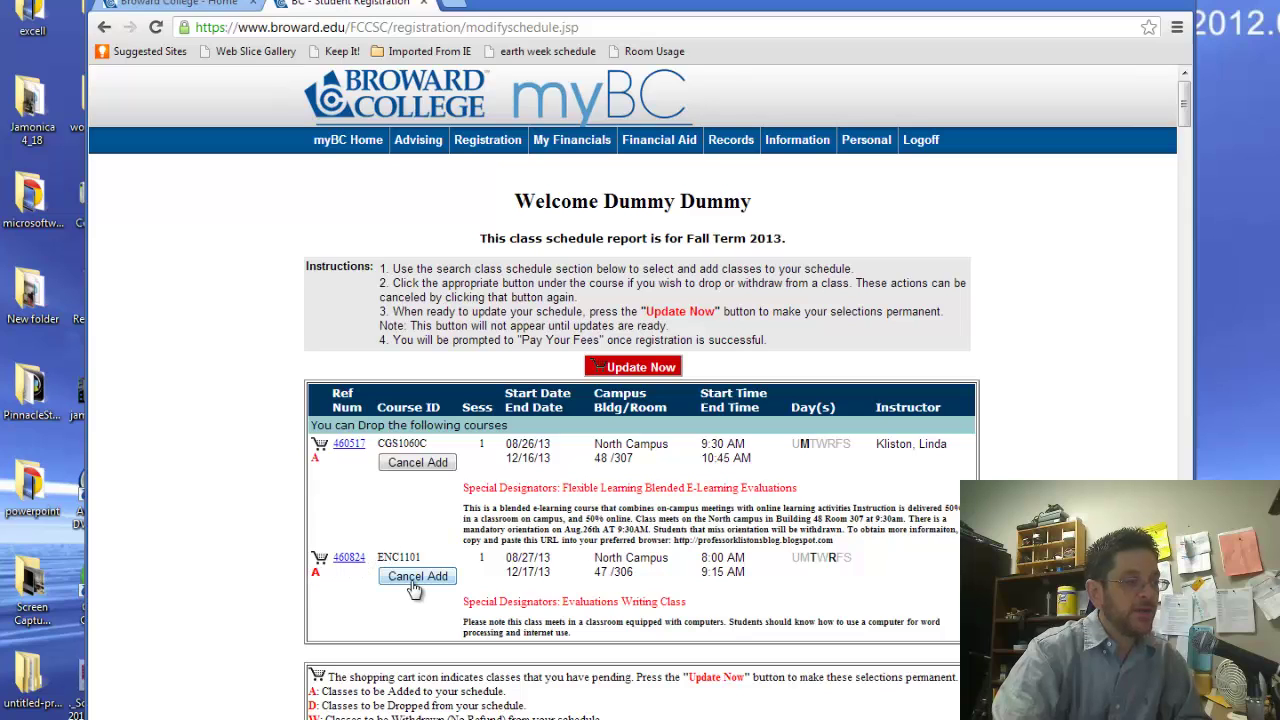
# Submit CGS1060C and ENC1101 for registration; it fails with a Missing College Transcripts error
pyautogui.click(625, 369)
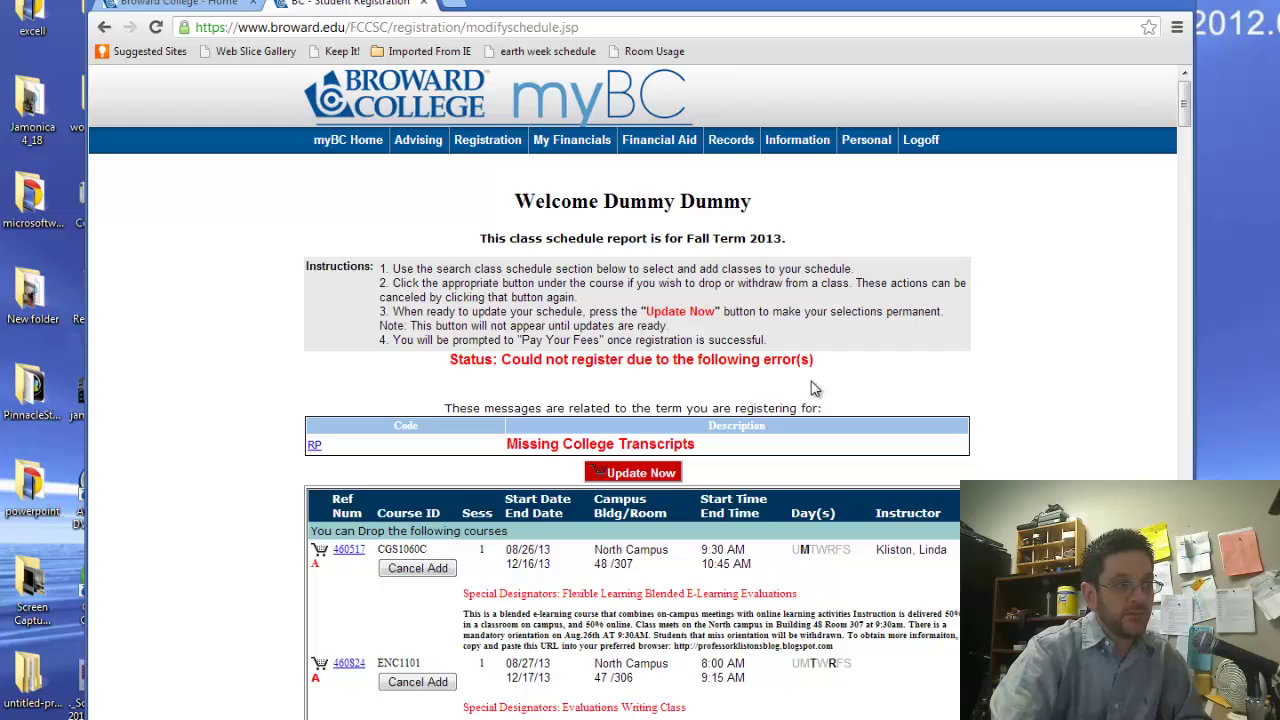
pyautogui.moveTo(1185, 121)
pyautogui.mouseDown()
pyautogui.moveTo(1195, 168)
pyautogui.moveTo(1197, 128)
pyautogui.mouseUp()
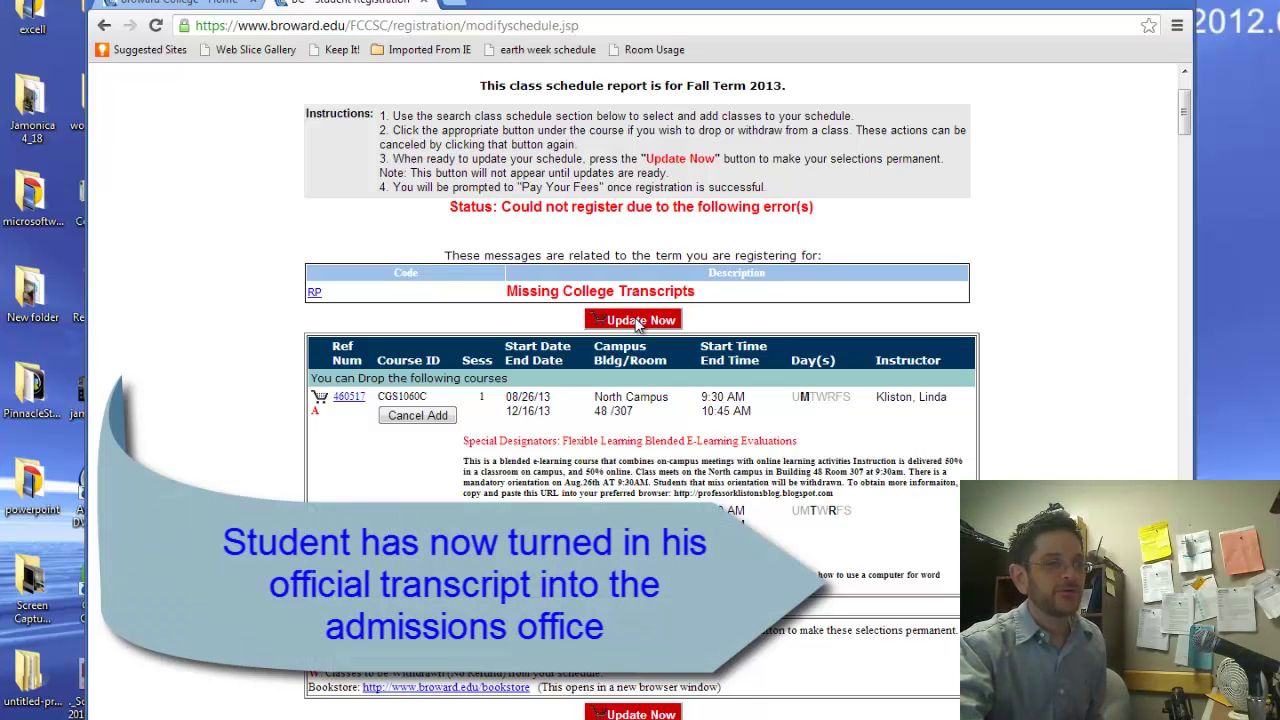
# Register CGS1060C and ENC1101, then view the Fall Term 2013 schedule and fees
pyautogui.click(638, 321)
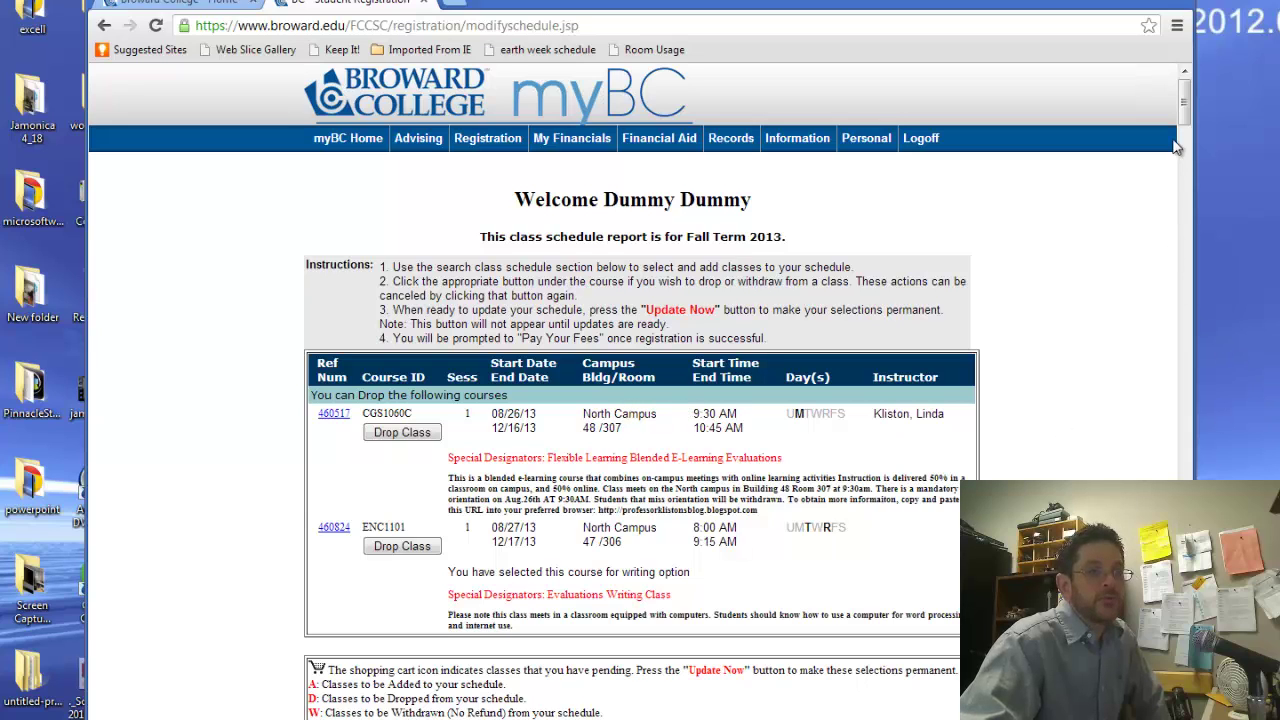
pyautogui.scroll(-4, 1022, 243)
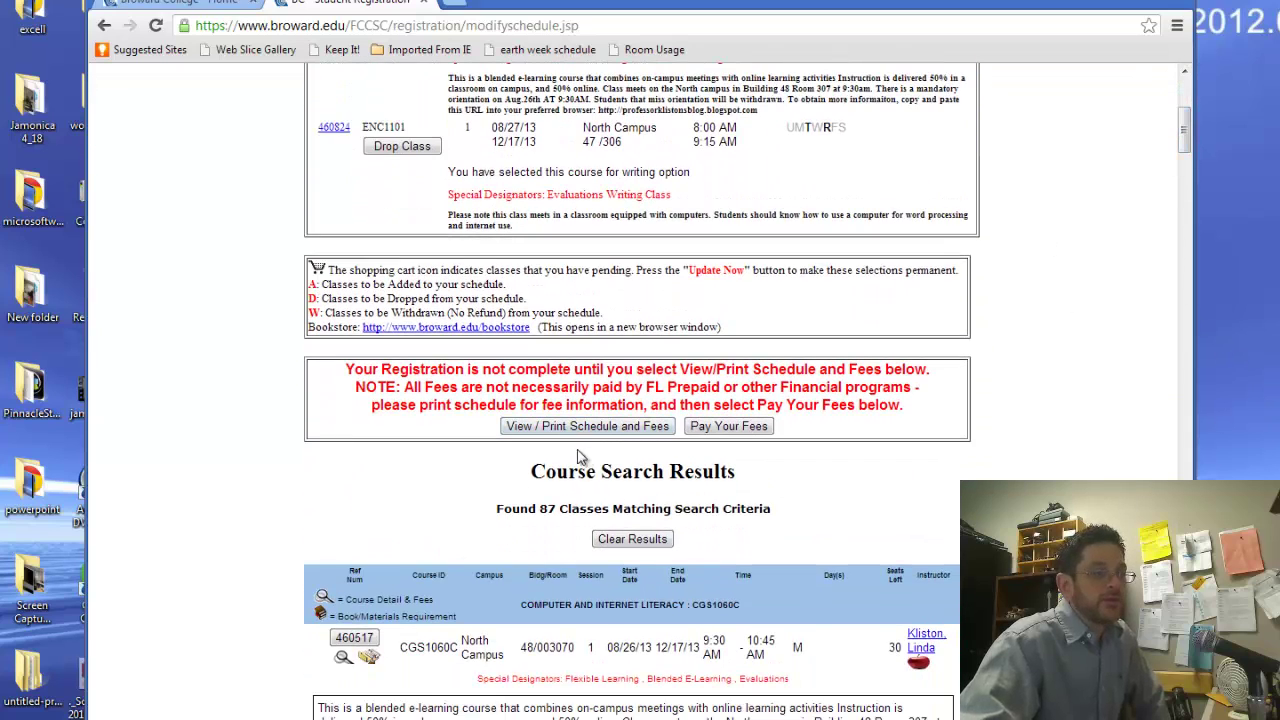
pyautogui.click(585, 428)
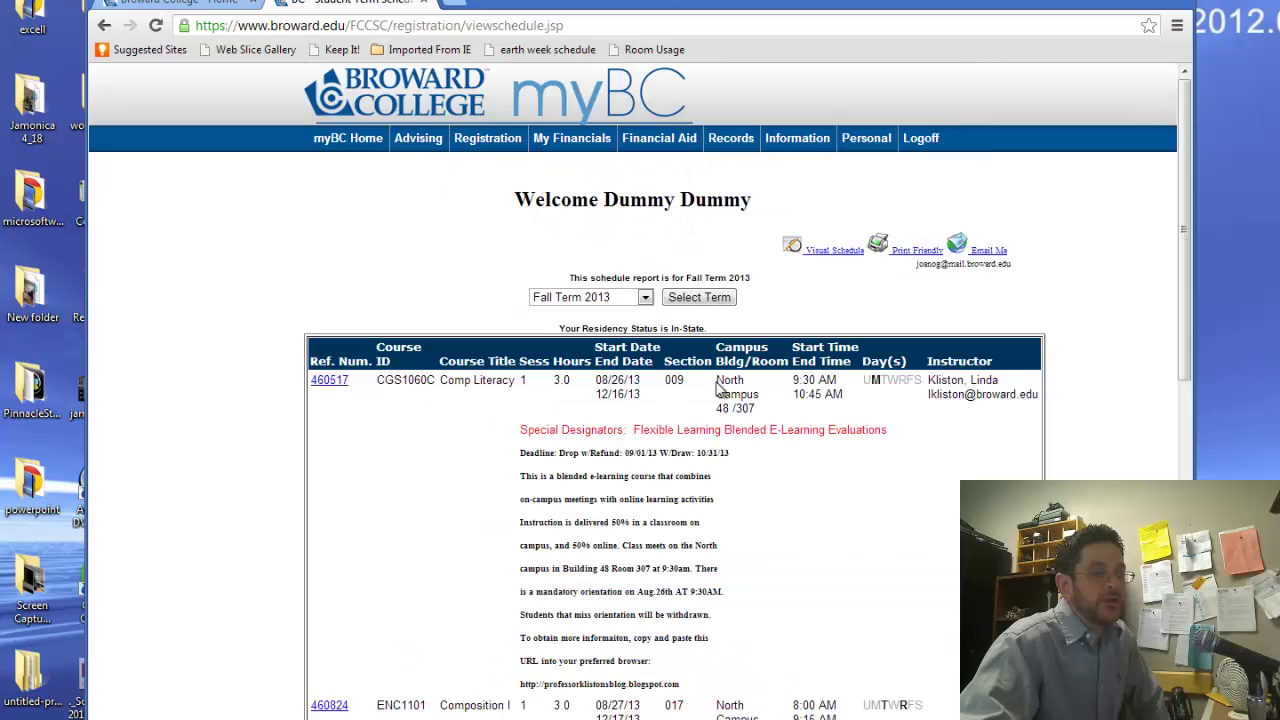
# Open the print-friendly schedule showing both enrolled courses and $725.40 due by 08/12/13
pyautogui.click(916, 252)
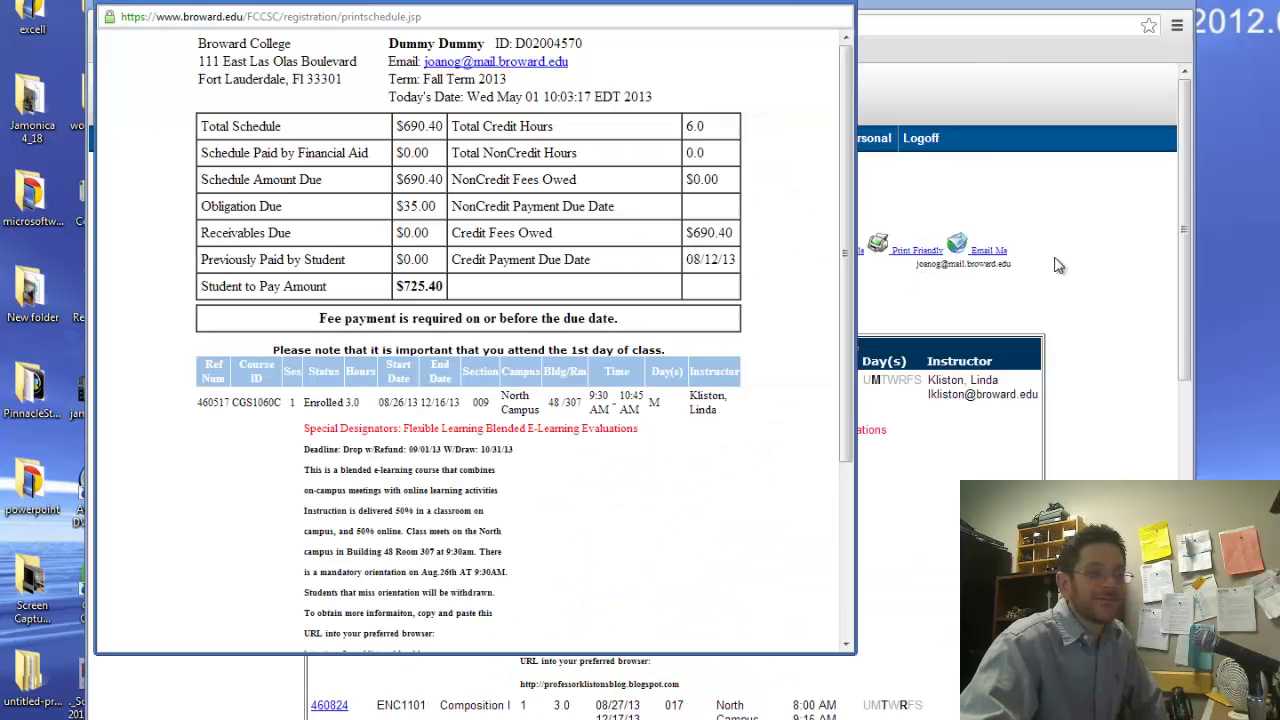
pyautogui.scroll(-4, 847, 280)
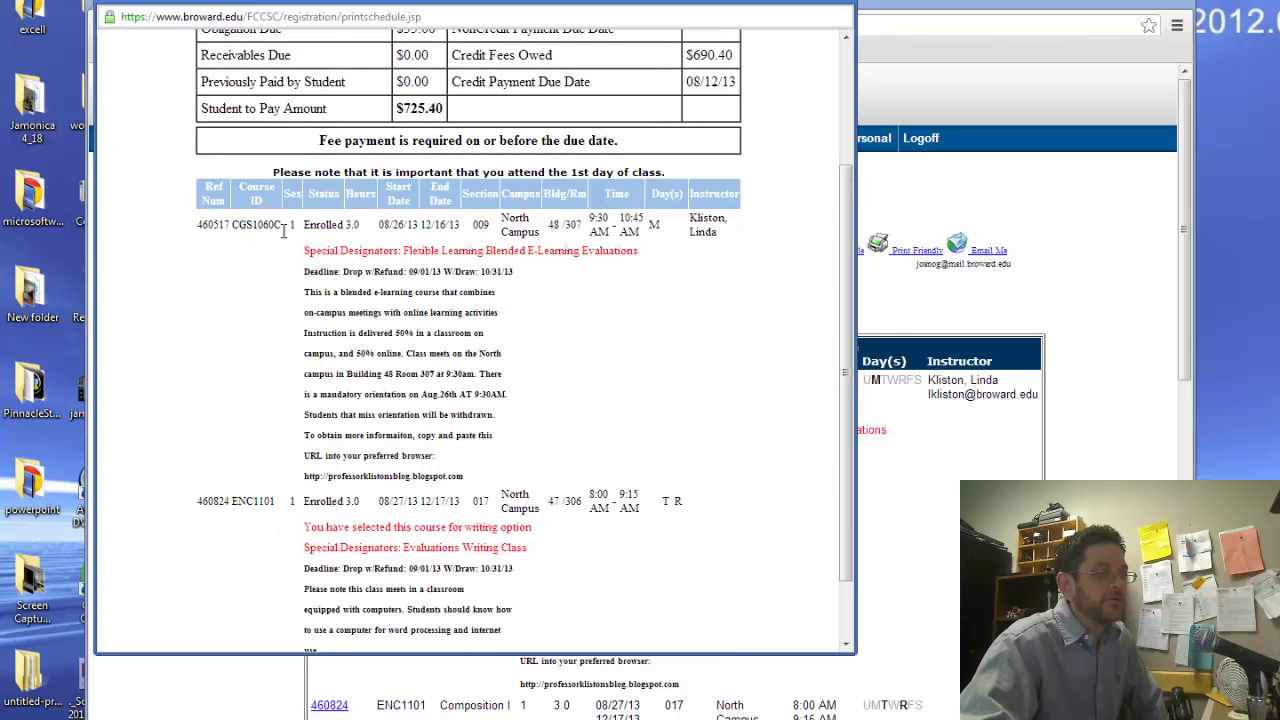
pyautogui.moveTo(234, 226); pyautogui.dragTo(304, 235)
pyautogui.moveTo(229, 501); pyautogui.dragTo(275, 502)
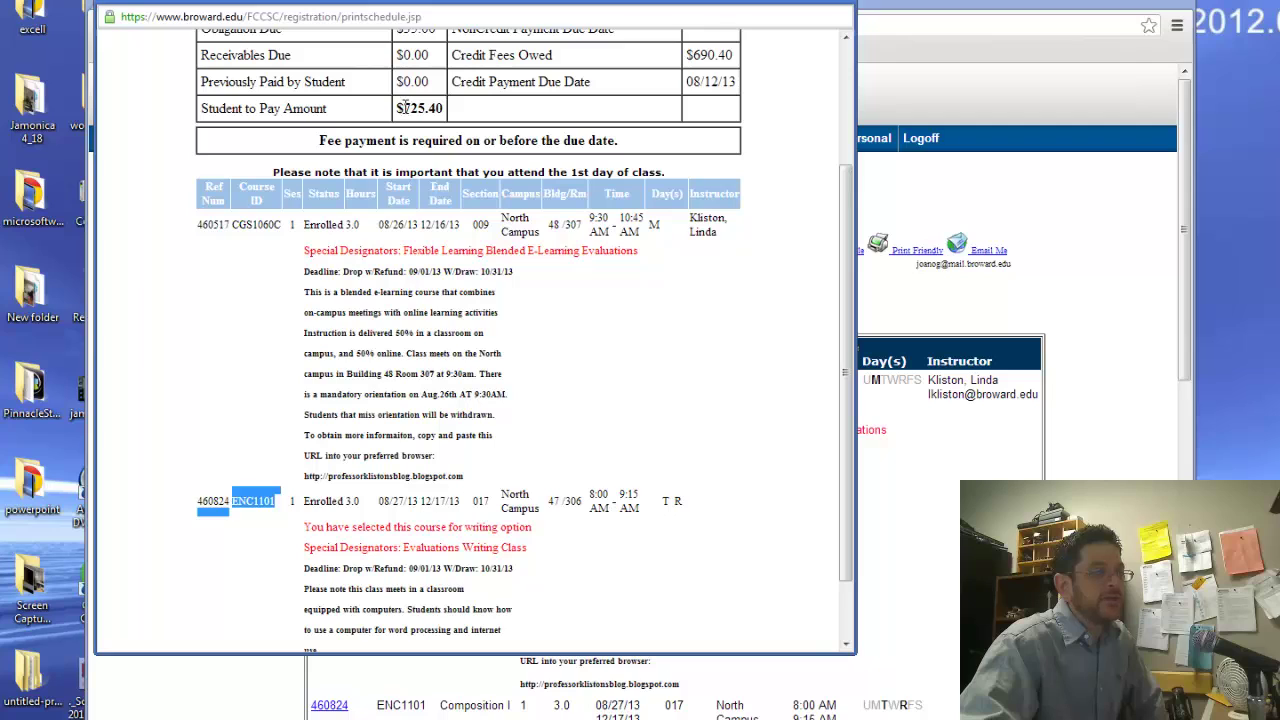
pyautogui.moveTo(403, 108); pyautogui.dragTo(451, 110)
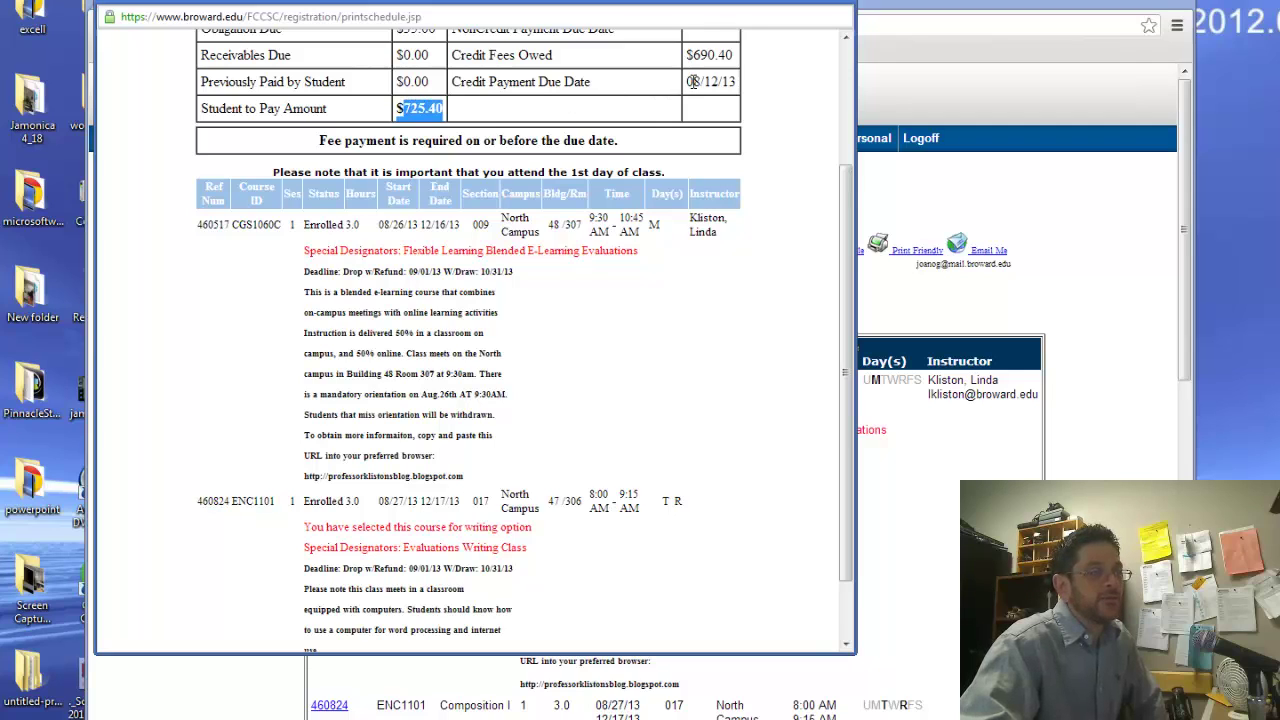
pyautogui.moveTo(692, 81); pyautogui.dragTo(740, 83)
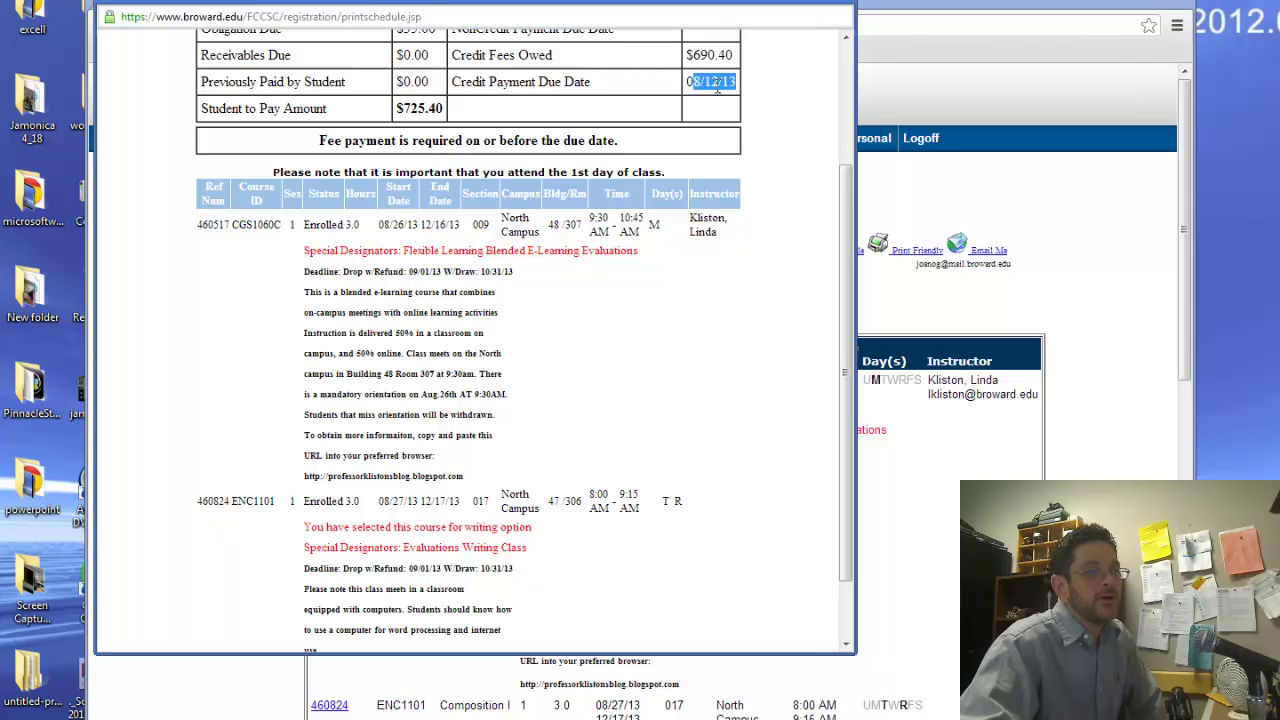